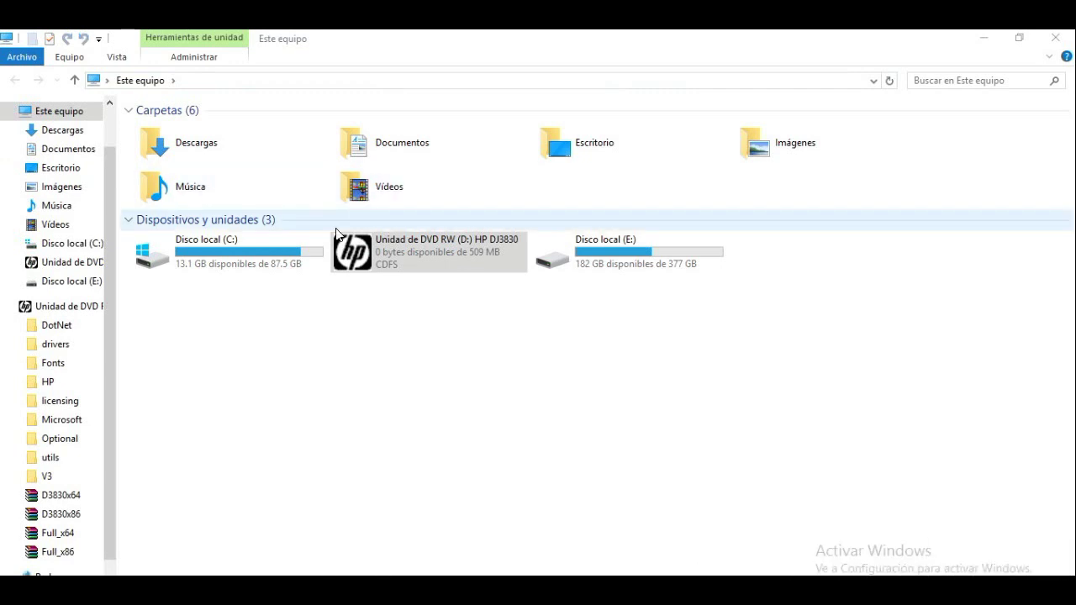
- Open the HP DJ3830 disc in drive D: and locate its D3830x64 and D3830x86 Windows Installer packages
right_click(371, 256)
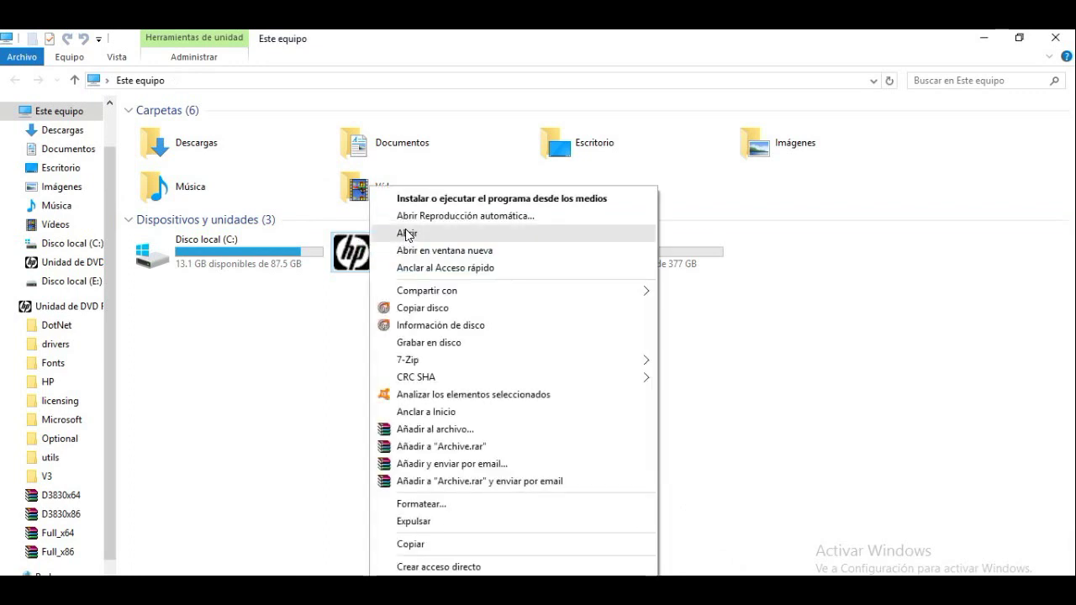
click(408, 234)
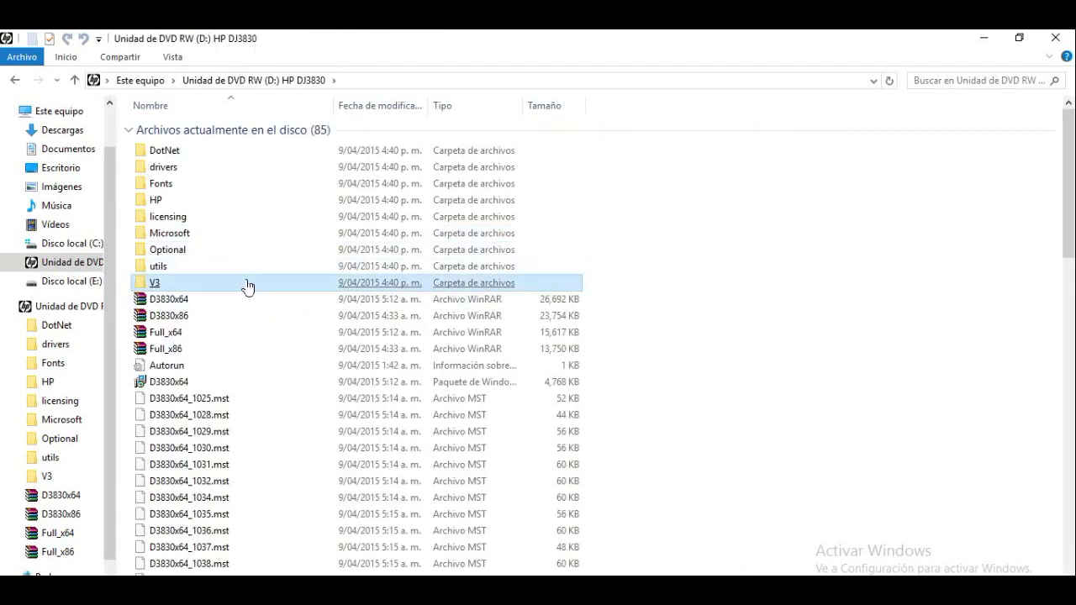
click(173, 389)
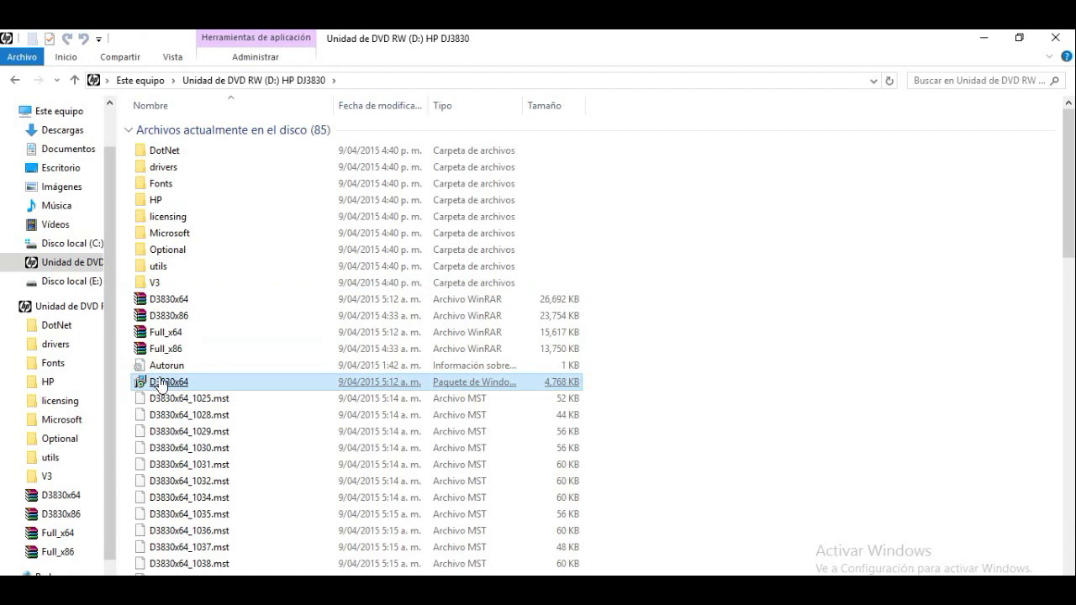
mouse_move(168, 387)
scroll(192, 388, down, 6)
click(164, 380)
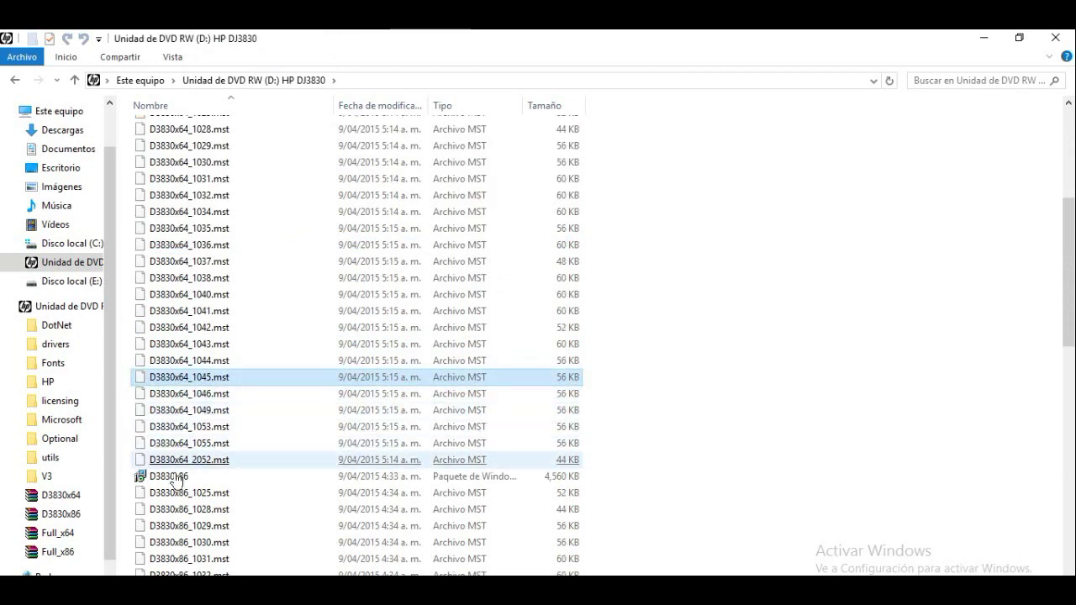
click(179, 478)
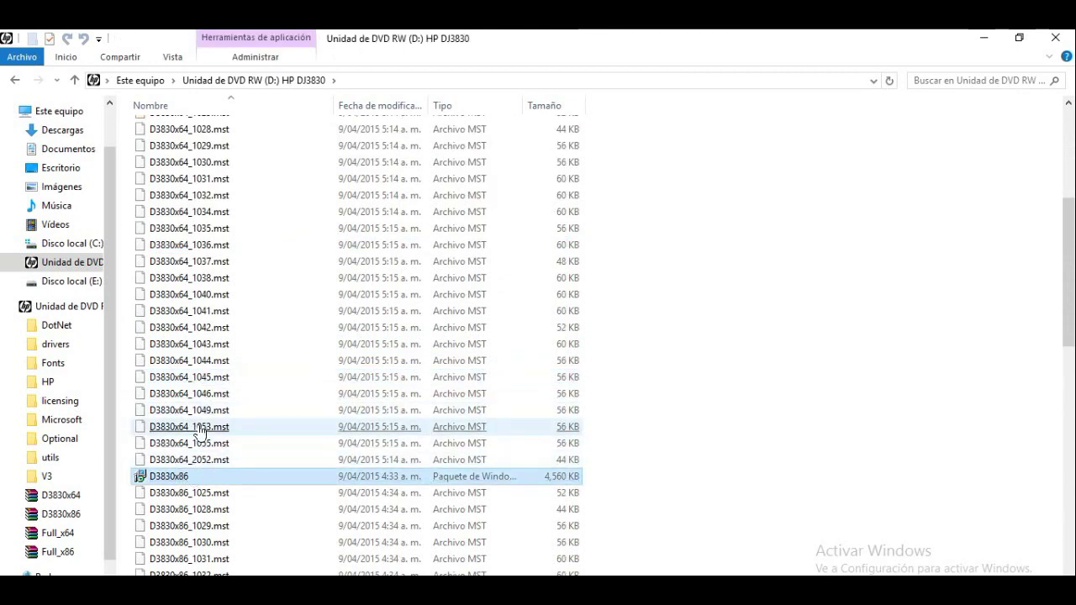
scroll(199, 433, up, 3)
click(189, 405)
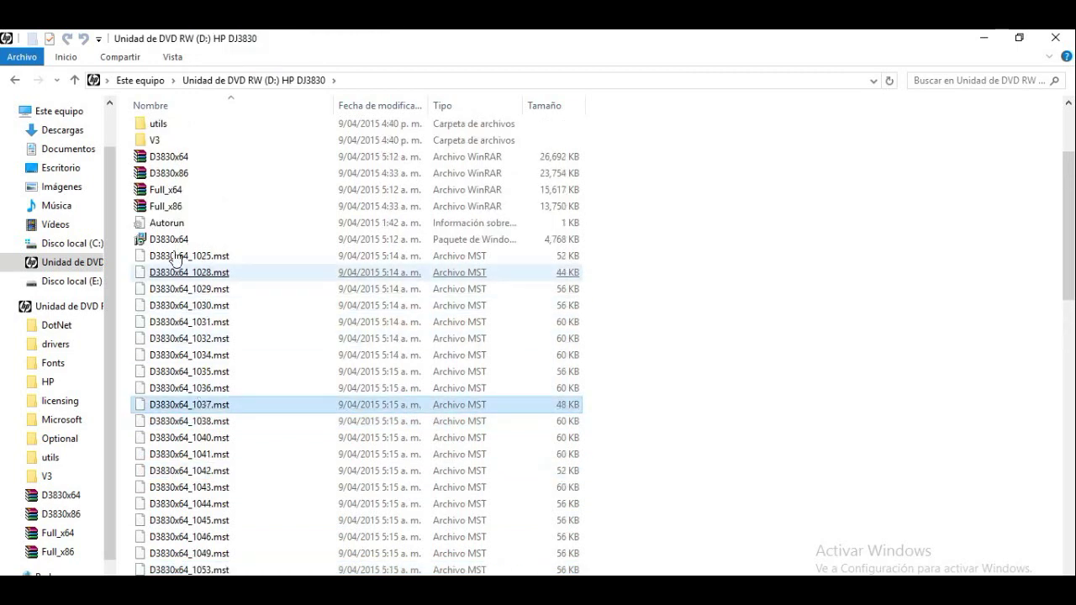
- Install the D3830x64 Windows Installer package from the HP DJ3830 disc
click(177, 242)
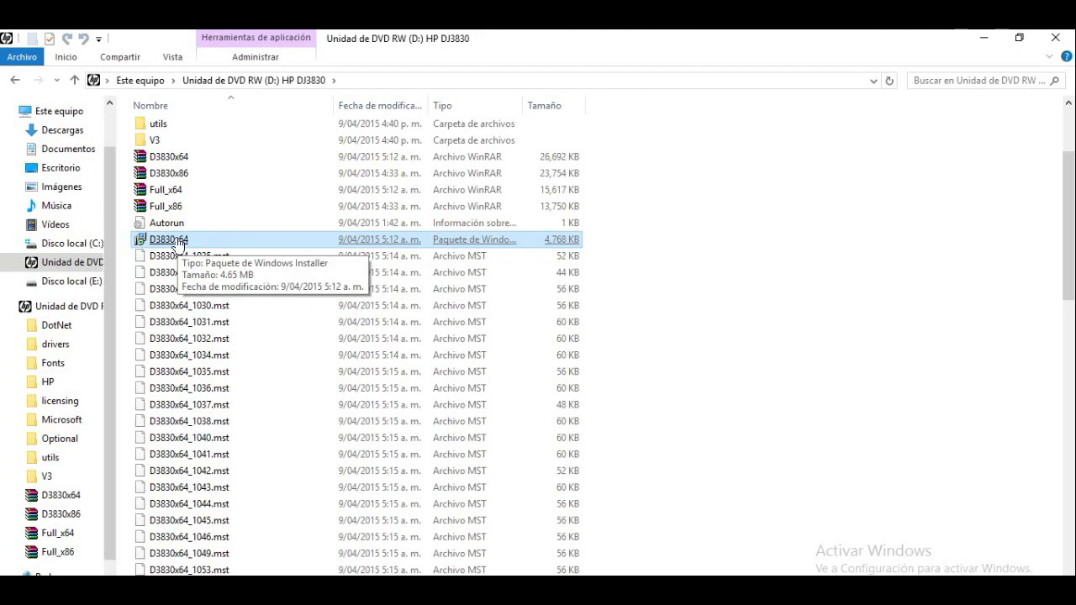
right_click(180, 242)
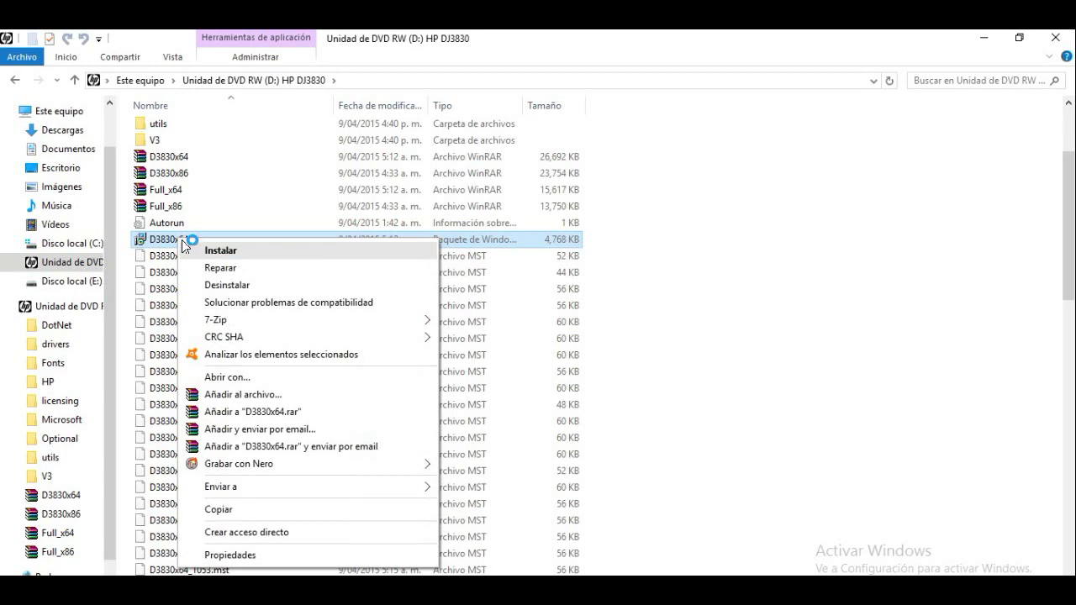
click(233, 250)
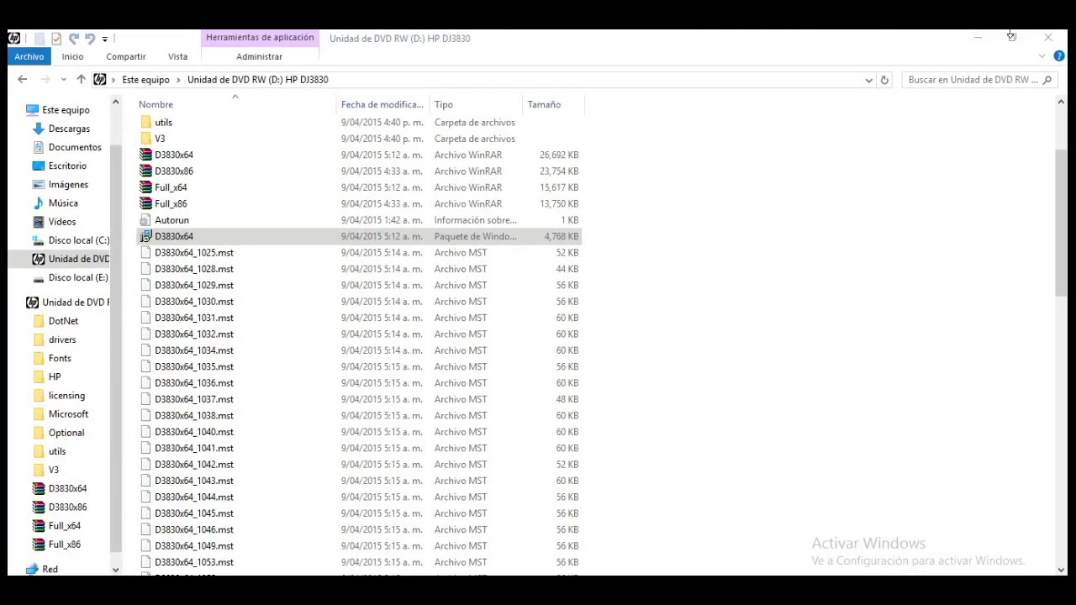
- Launch HP DeskJet 3830 series from its desktop shortcut and start connecting a new printer
click(981, 38)
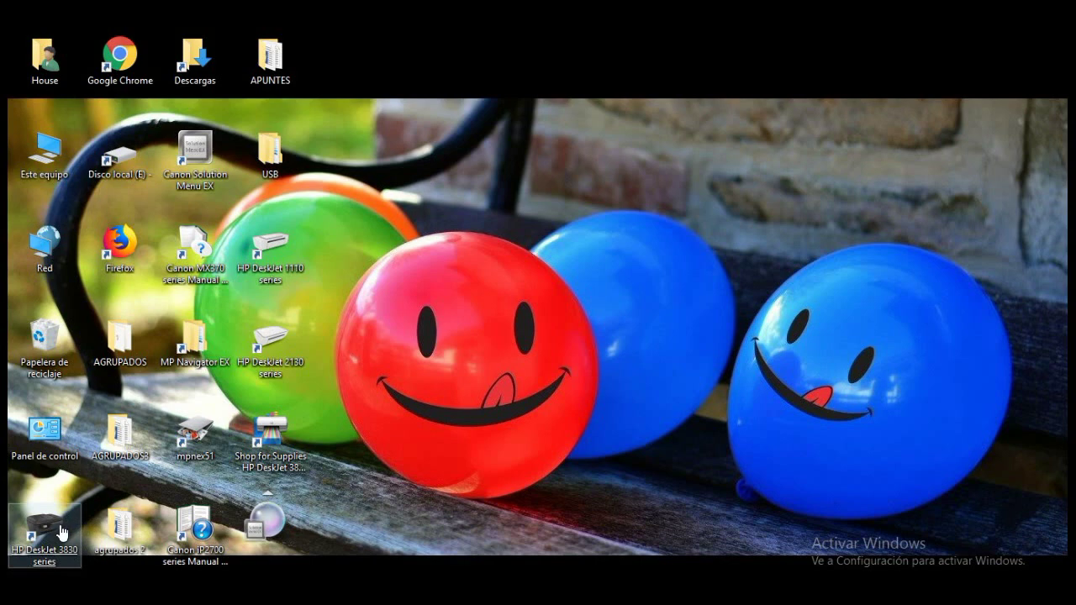
right_click(66, 532)
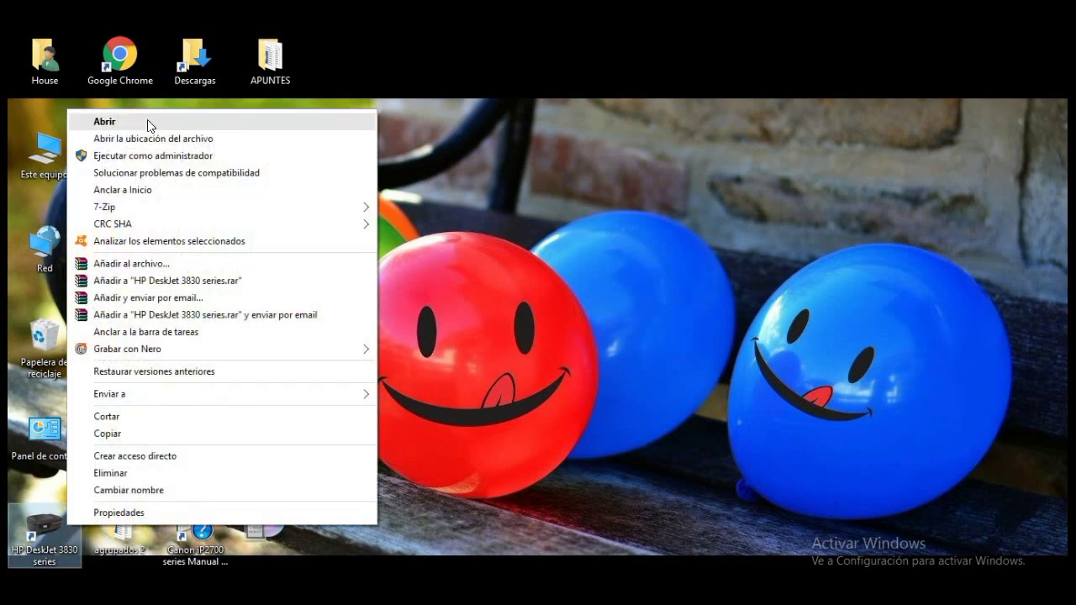
click(147, 119)
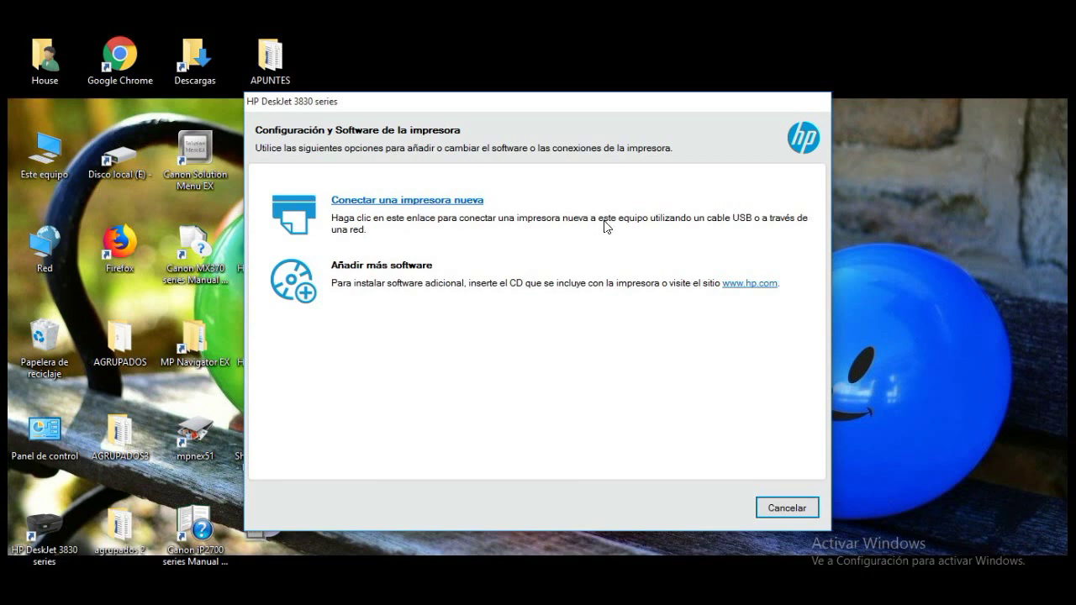
click(422, 203)
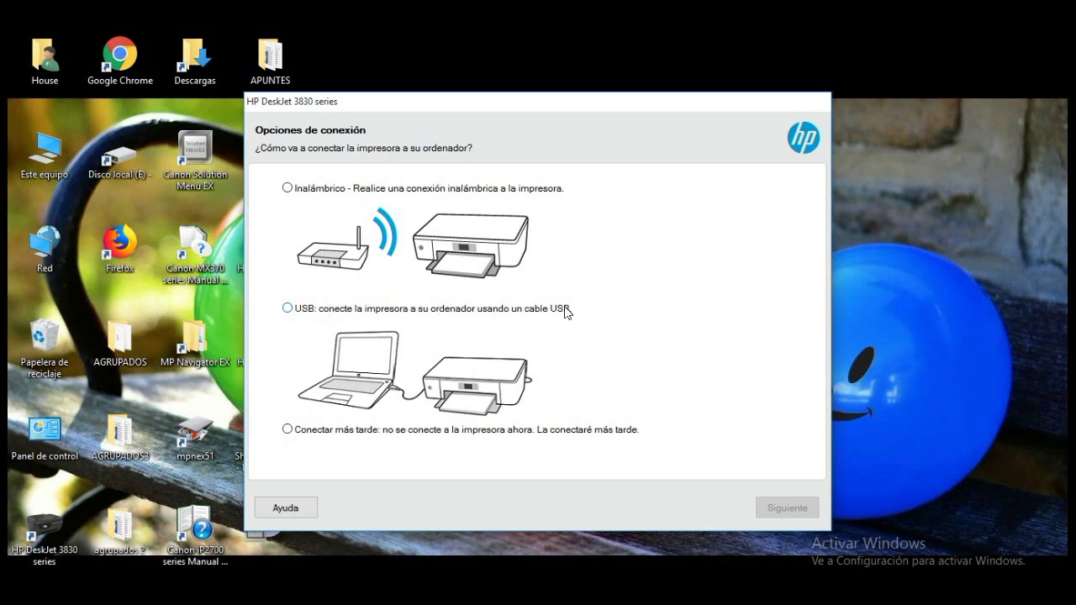
- Set up the printer over USB with country Perú and language Español, castellano, and finish the setup online
click(288, 308)
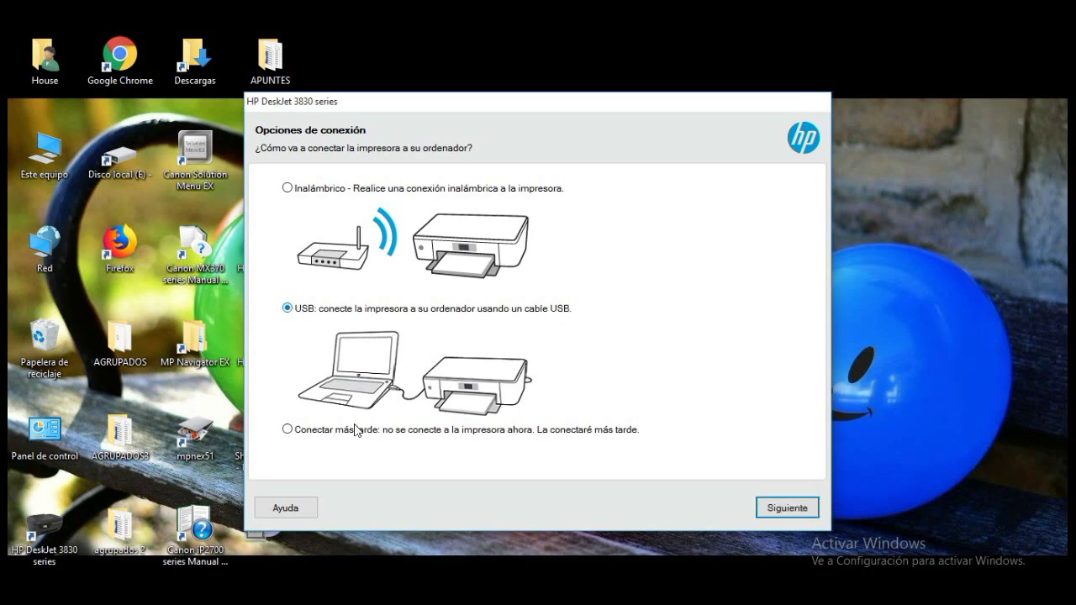
click(787, 508)
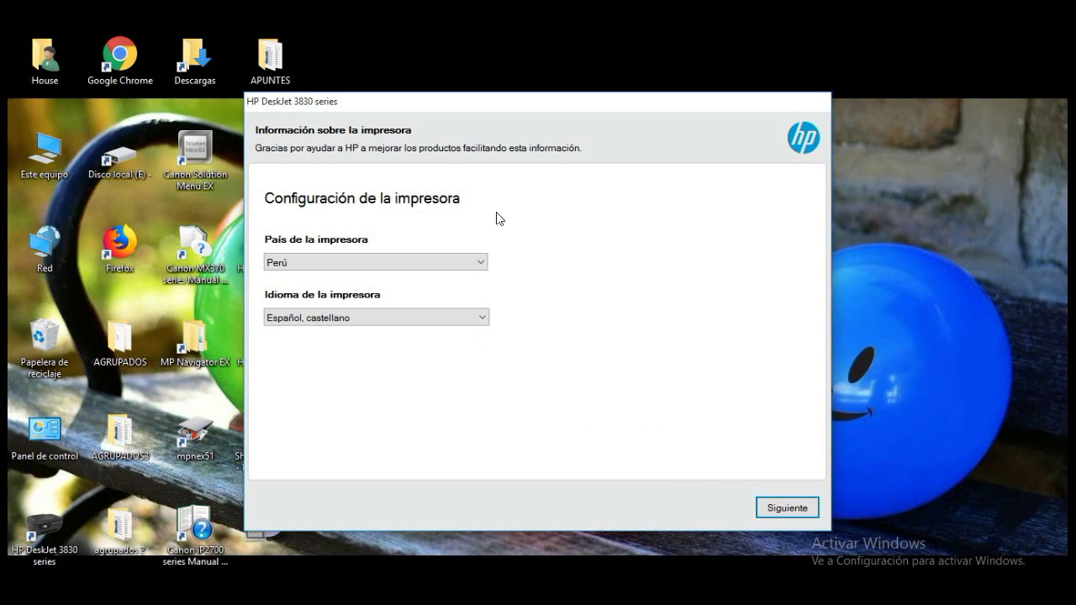
click(783, 508)
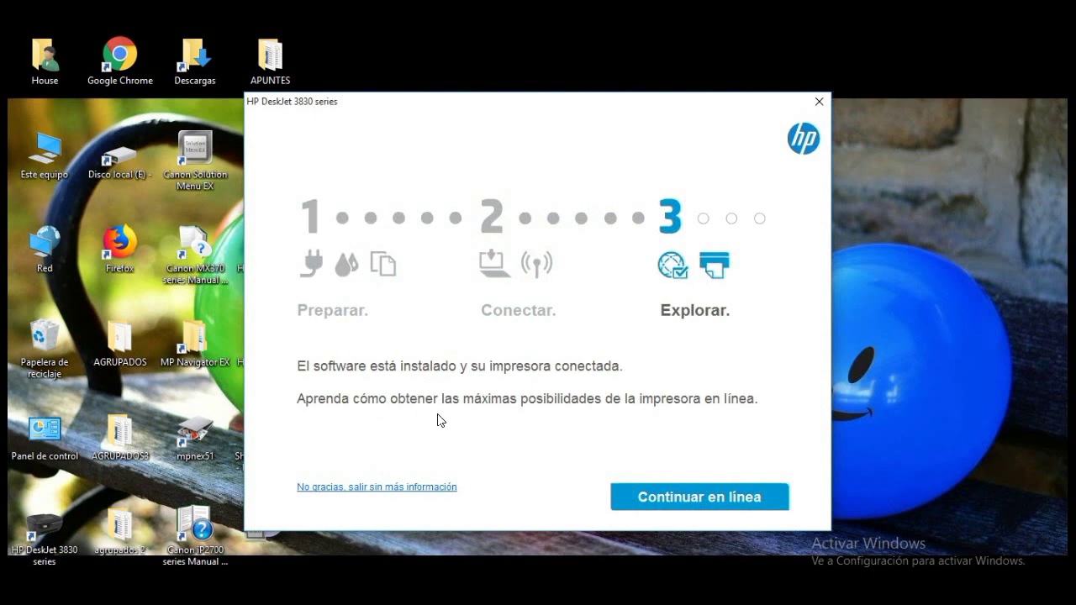
click(698, 496)
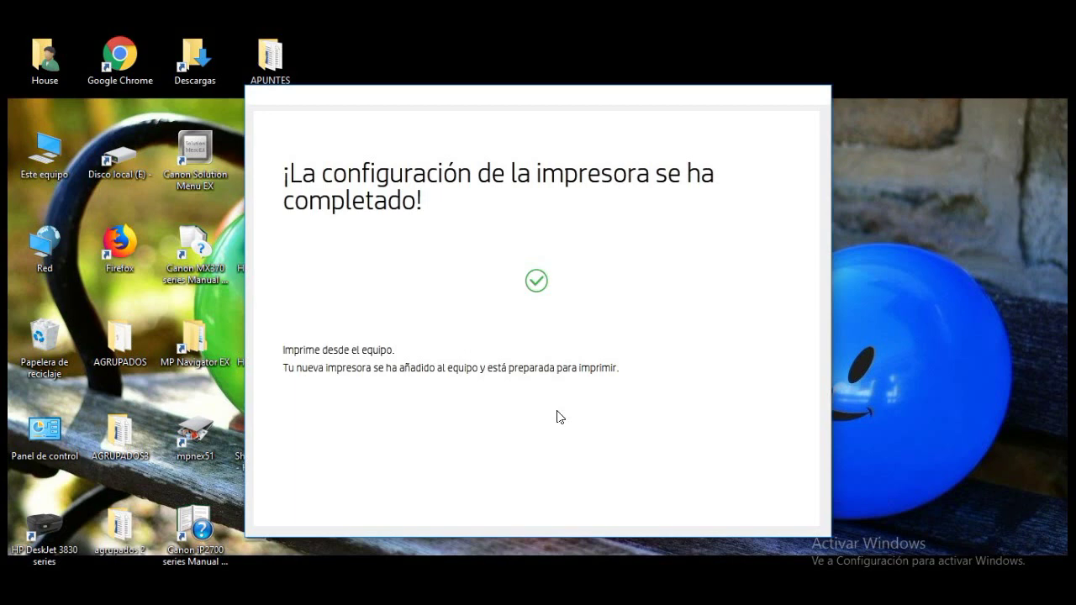
drag(665, 92, 685, 601)
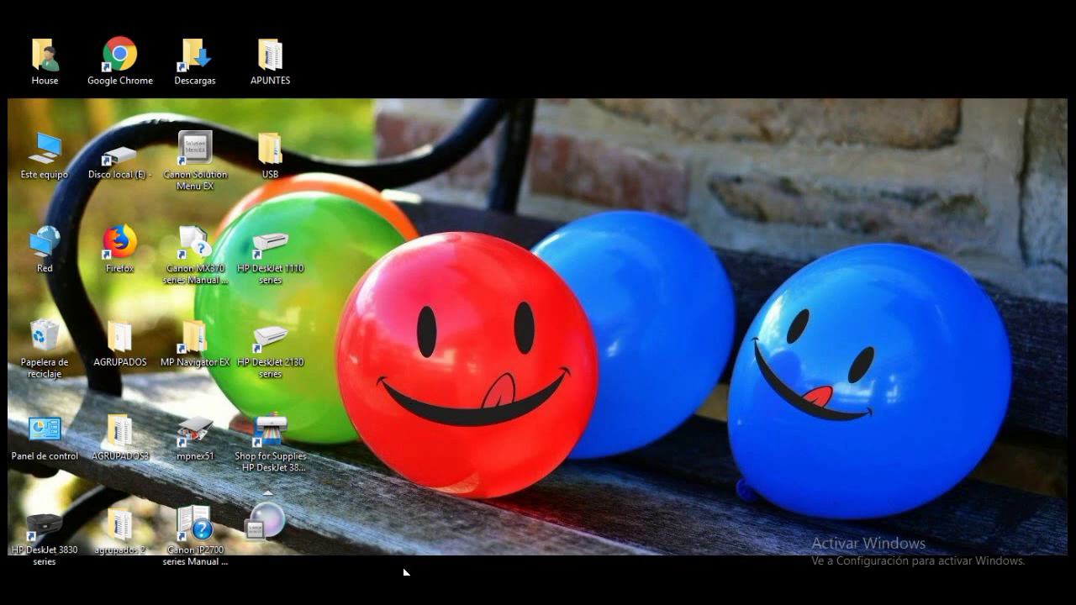
- Open the Shop for Supplies - HP DeskJet 3830 series shortcut to view the online supplies offer, and close it
click(289, 451)
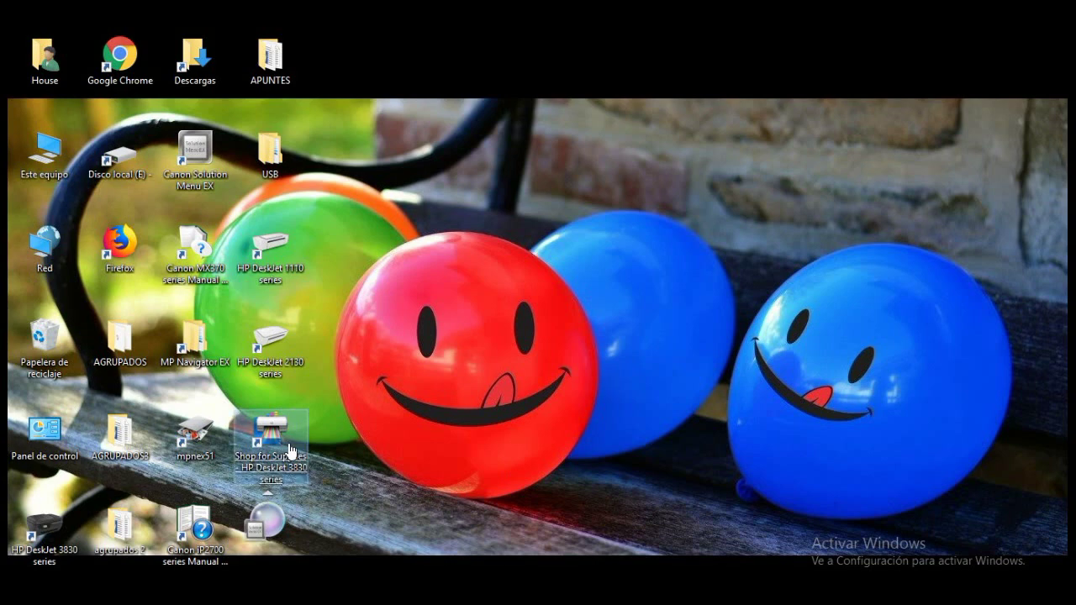
double_click(289, 452)
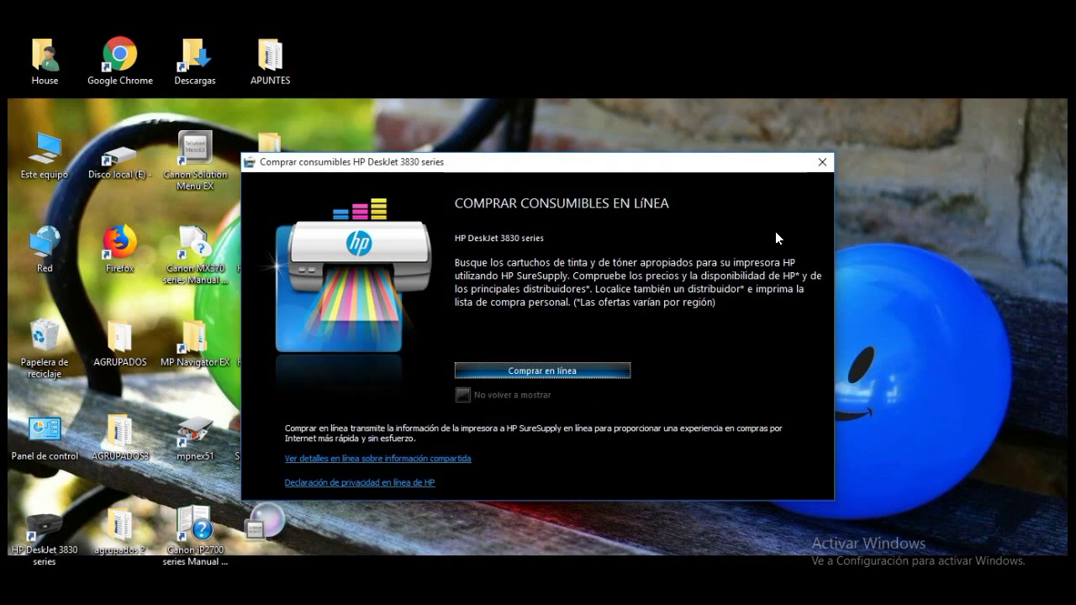
click(822, 165)
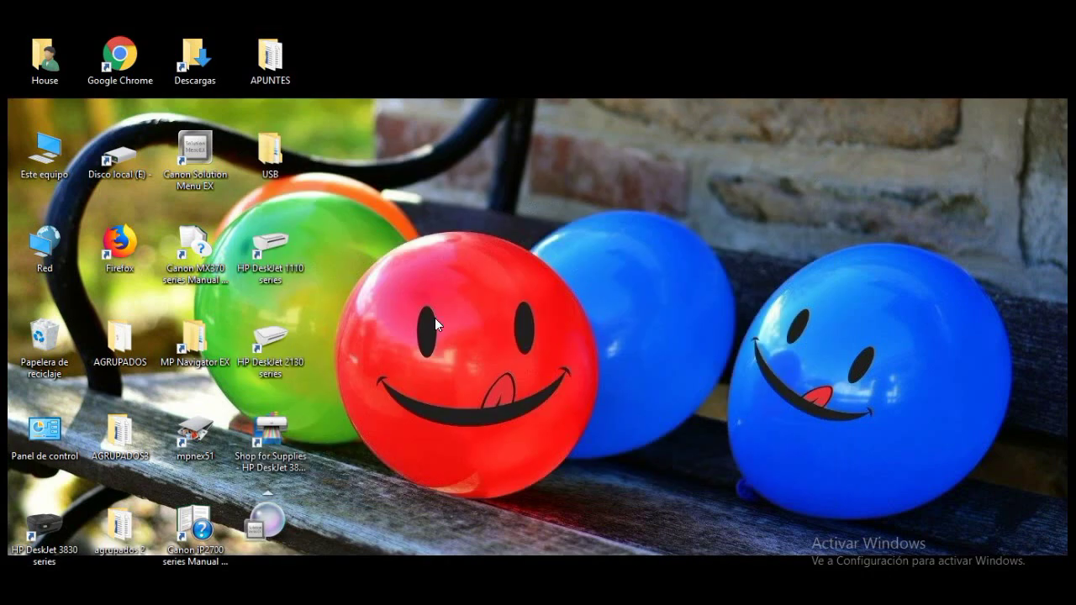
- Open the HP DeskJet 3830 series printer assistant and check the print queue, closing the queue window
right_click(35, 540)
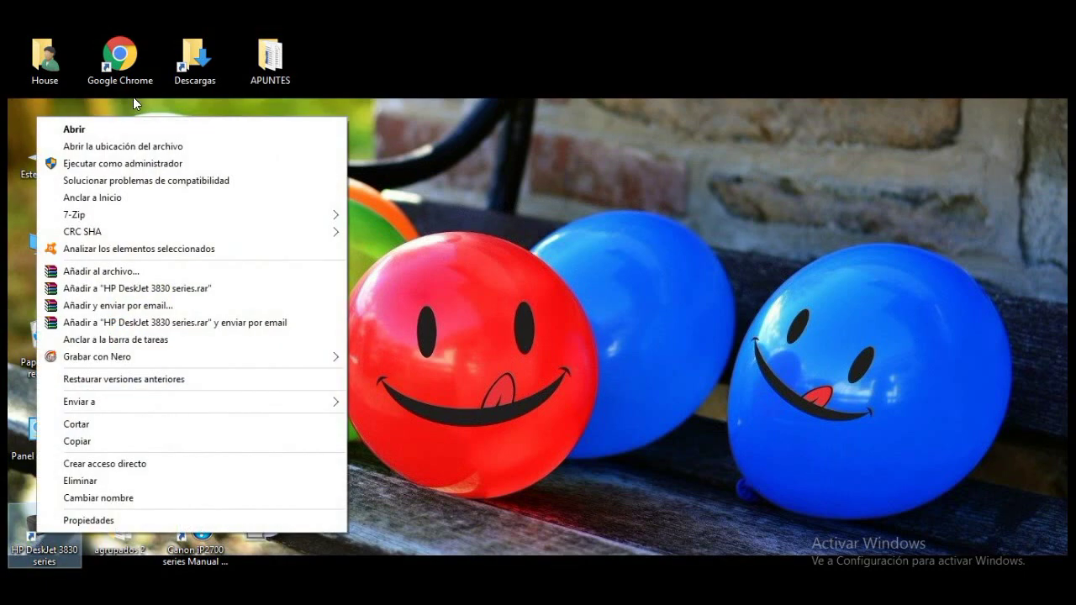
click(112, 126)
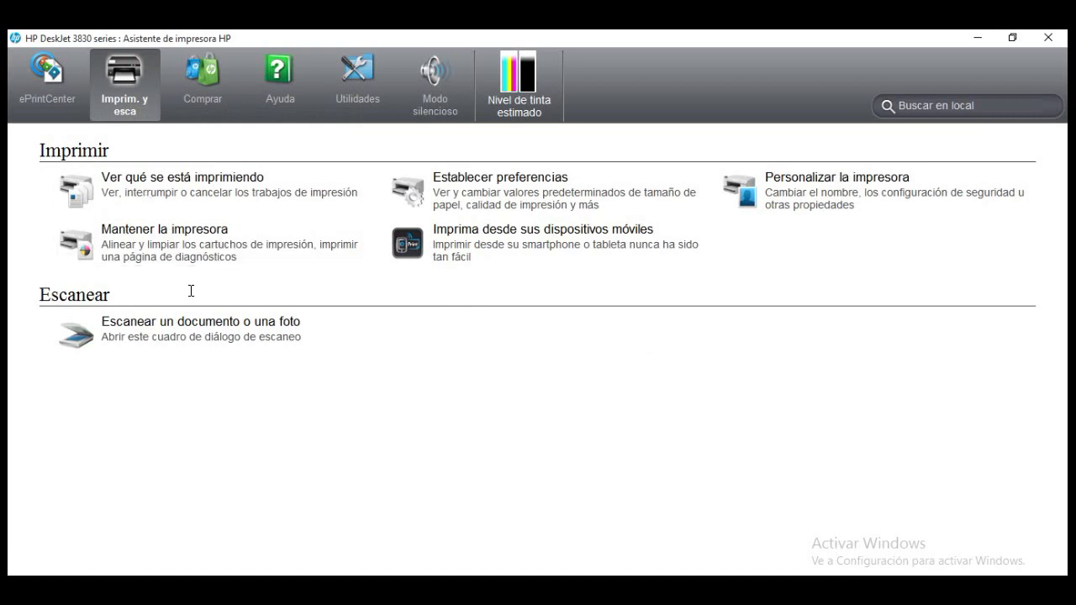
click(133, 188)
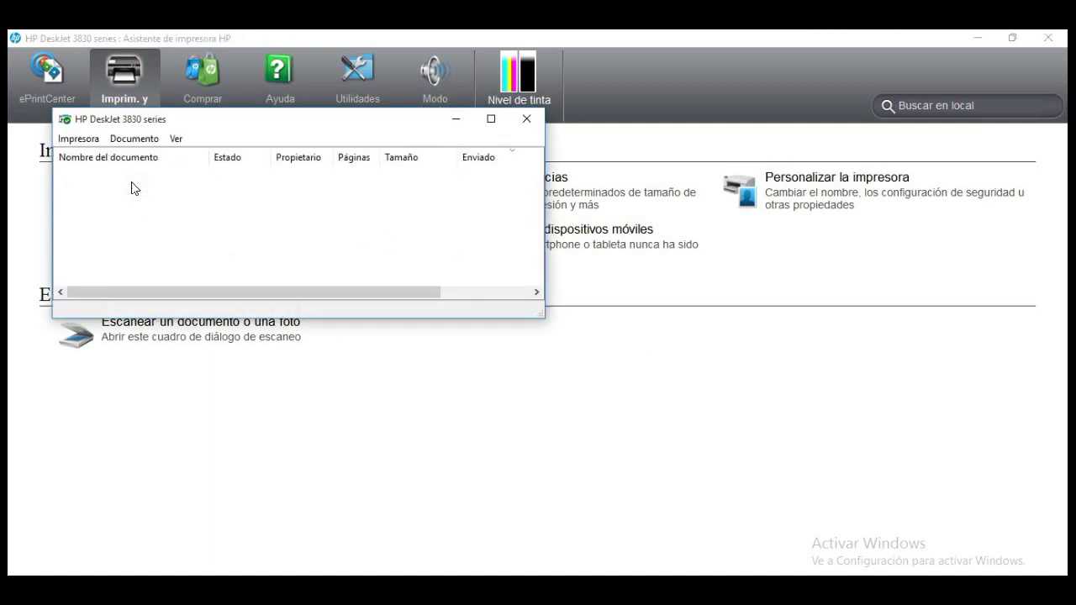
click(526, 118)
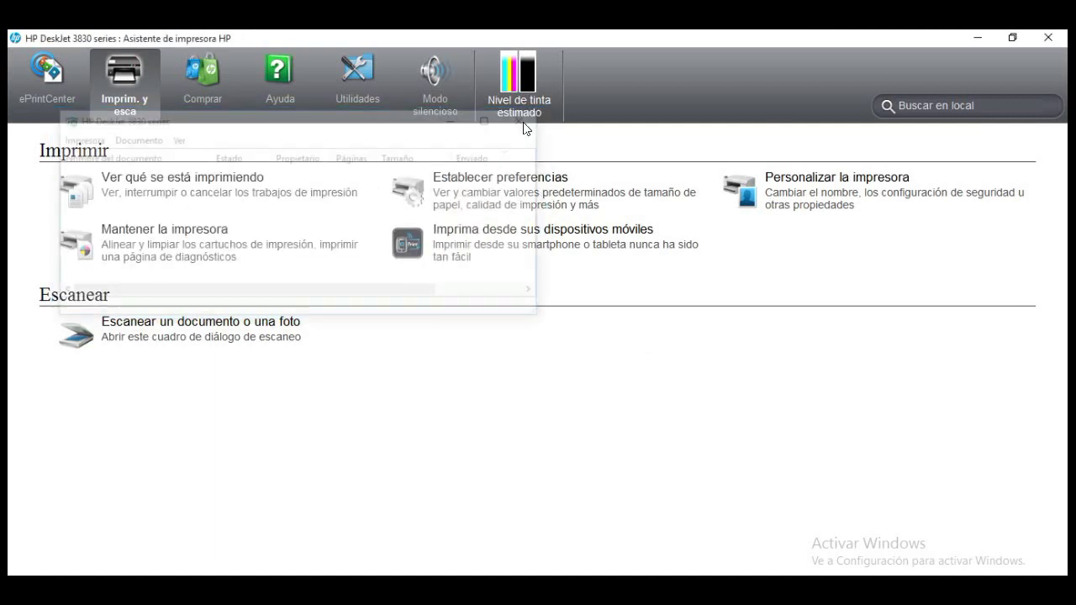
- Open the printer maintenance toolbox and review its device services, device reports and estimated ink levels
click(202, 244)
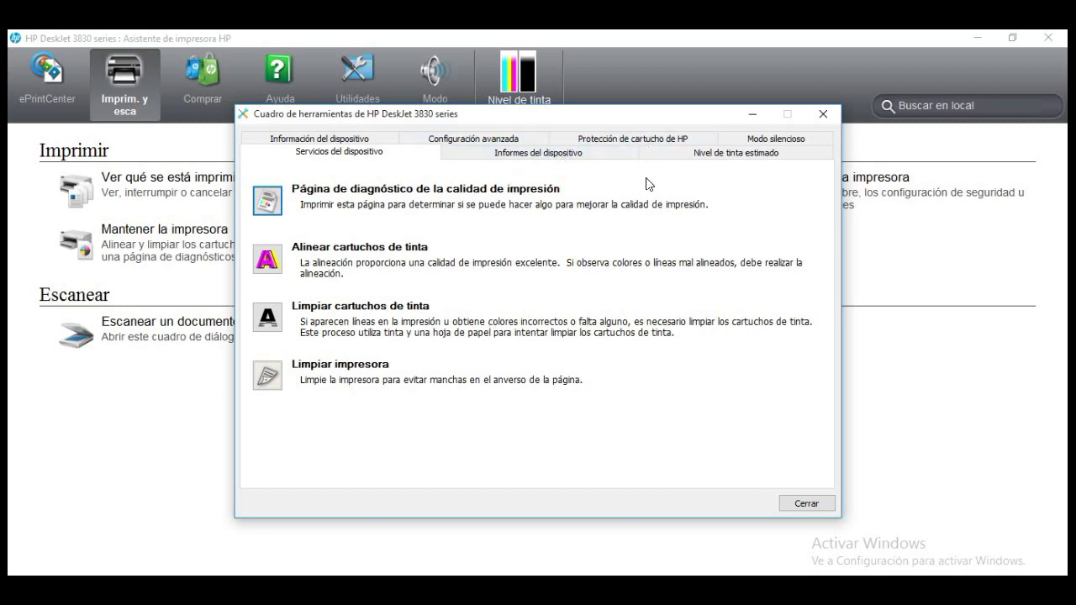
click(461, 162)
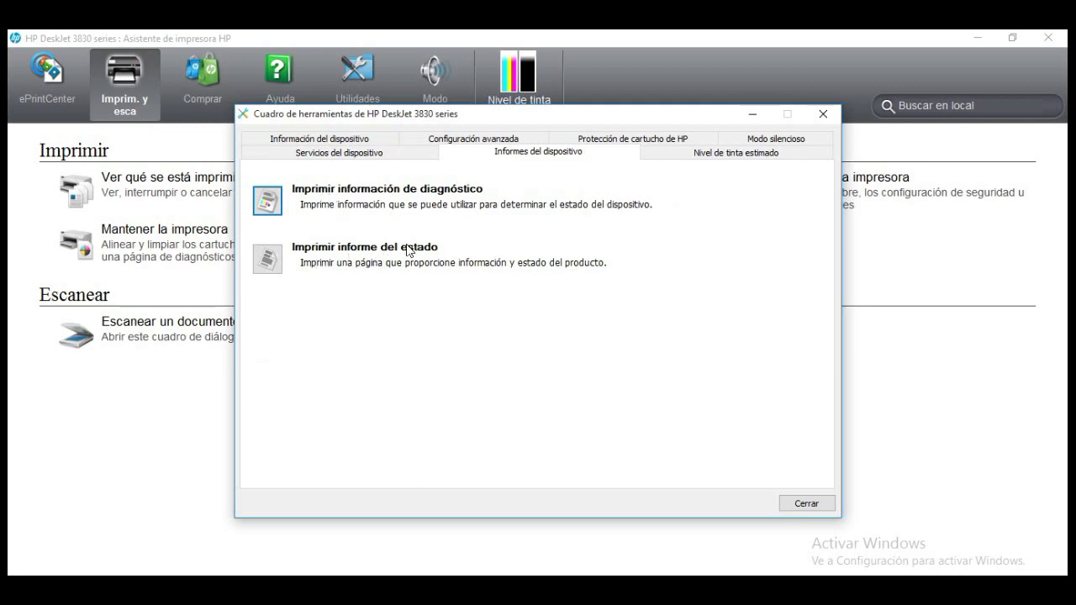
click(741, 158)
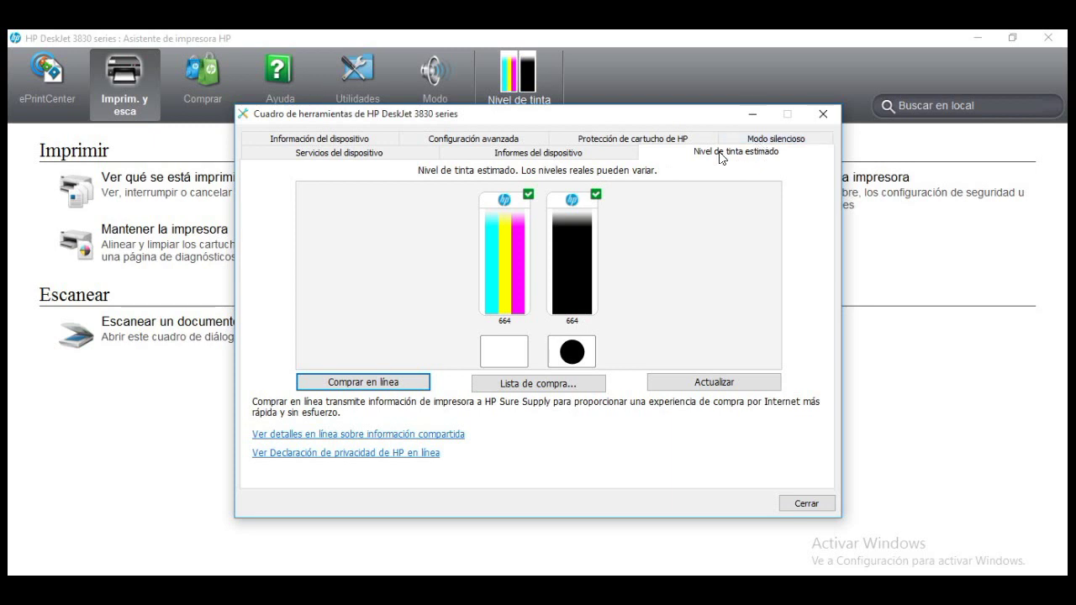
- Enable silent mode in the toolbox to view its scheduling options, and set it back to Desactivado
click(770, 140)
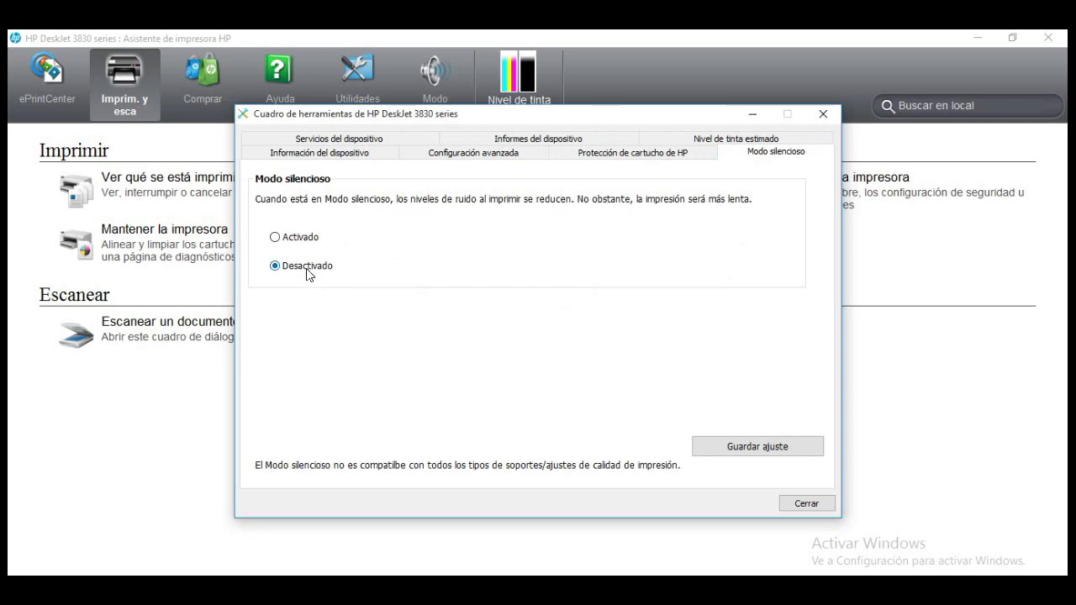
click(276, 238)
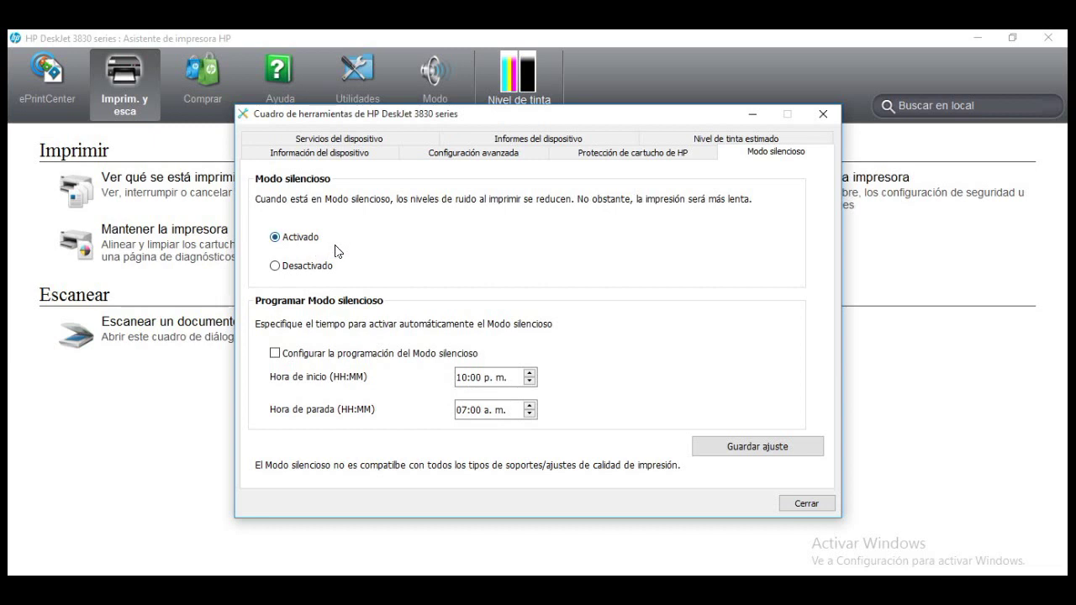
key(Down)
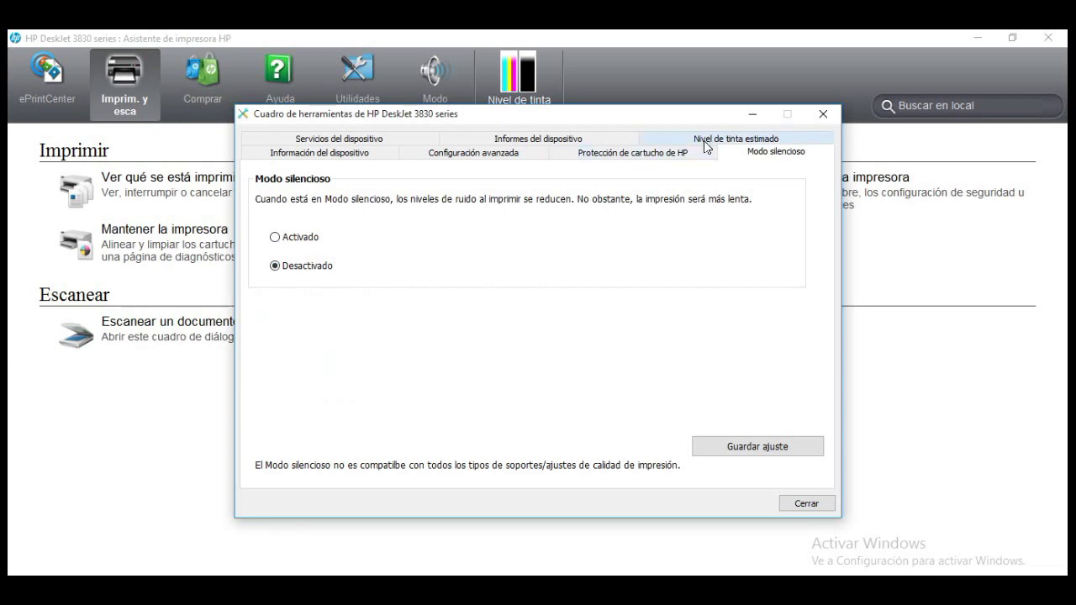
- Review the HP cartridge protection, advanced configuration and device information in the toolbox, and close it
click(623, 159)
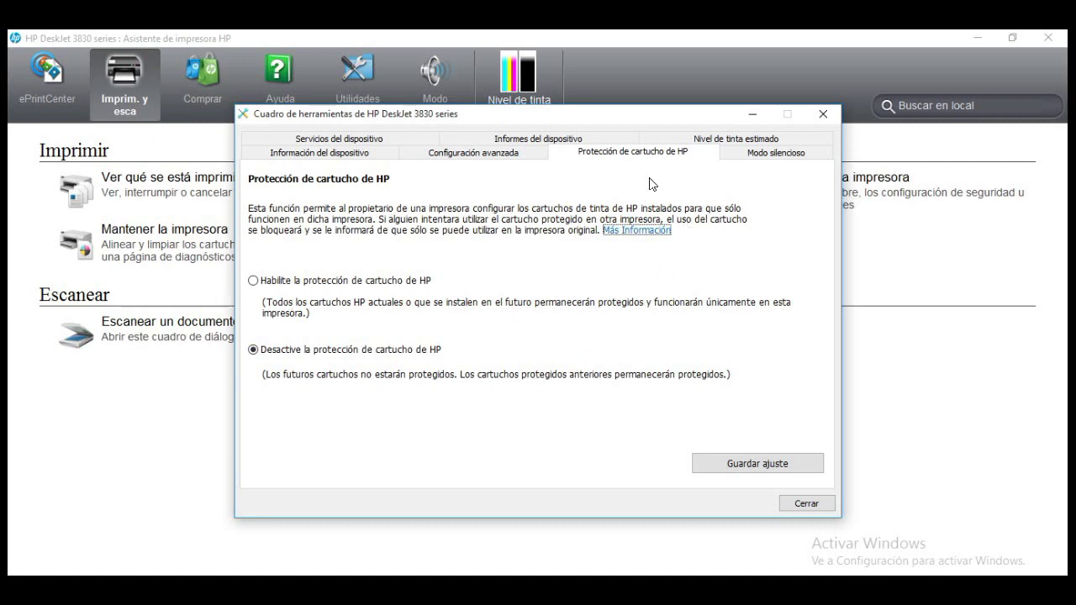
click(501, 156)
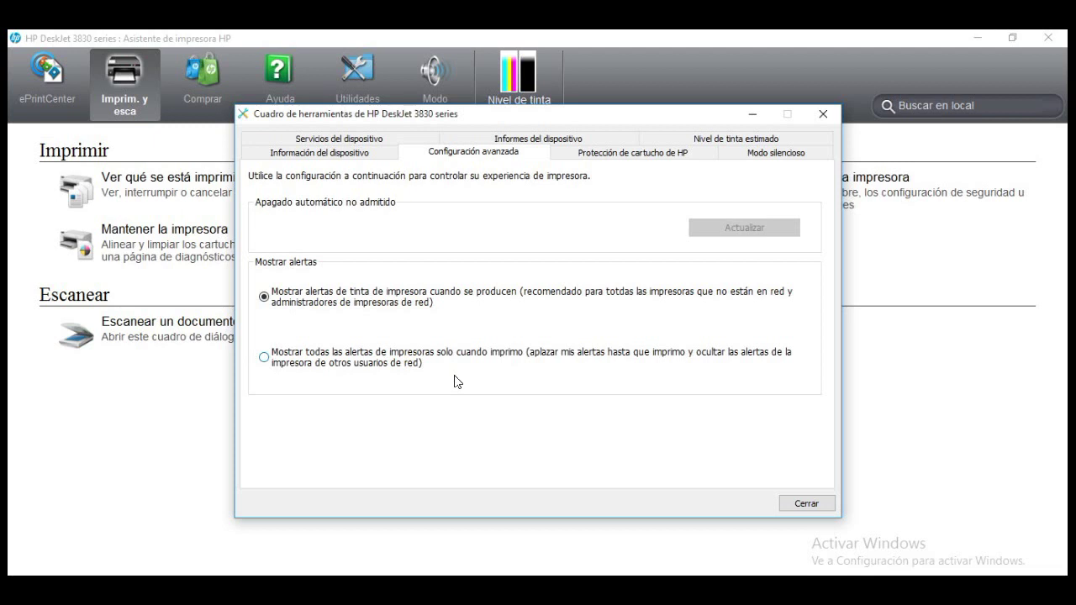
click(383, 155)
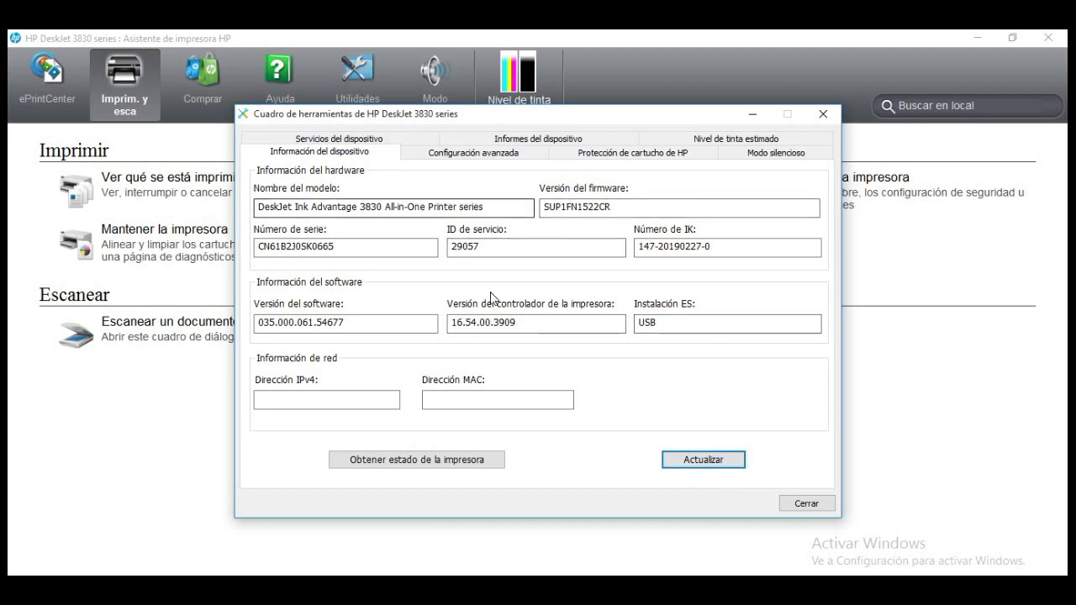
click(810, 498)
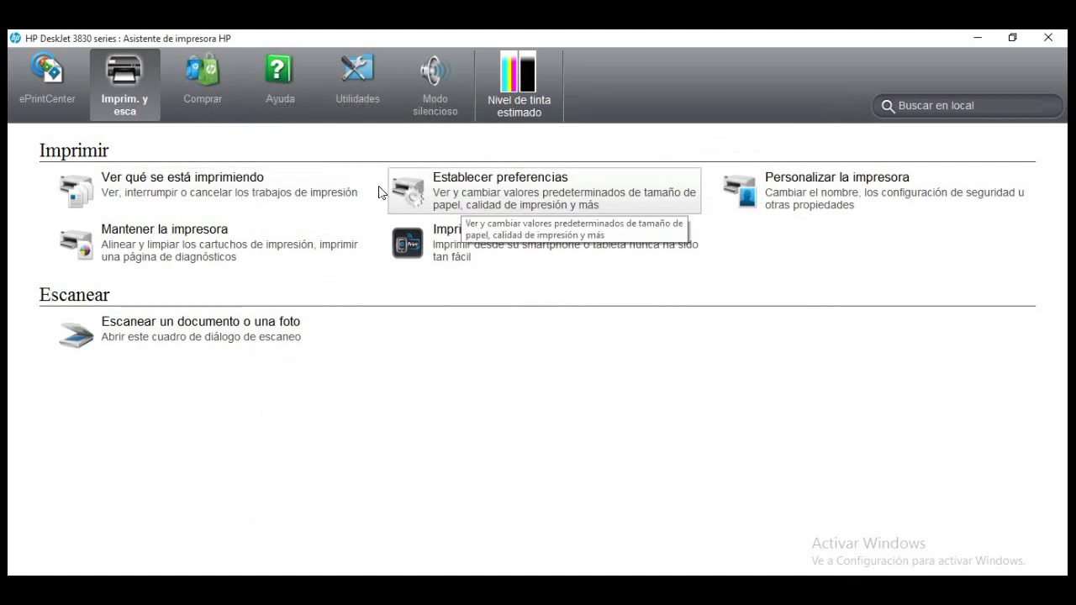
- Review the printing preference shortcuts and open the mobile device printing web page, closing each window
click(487, 201)
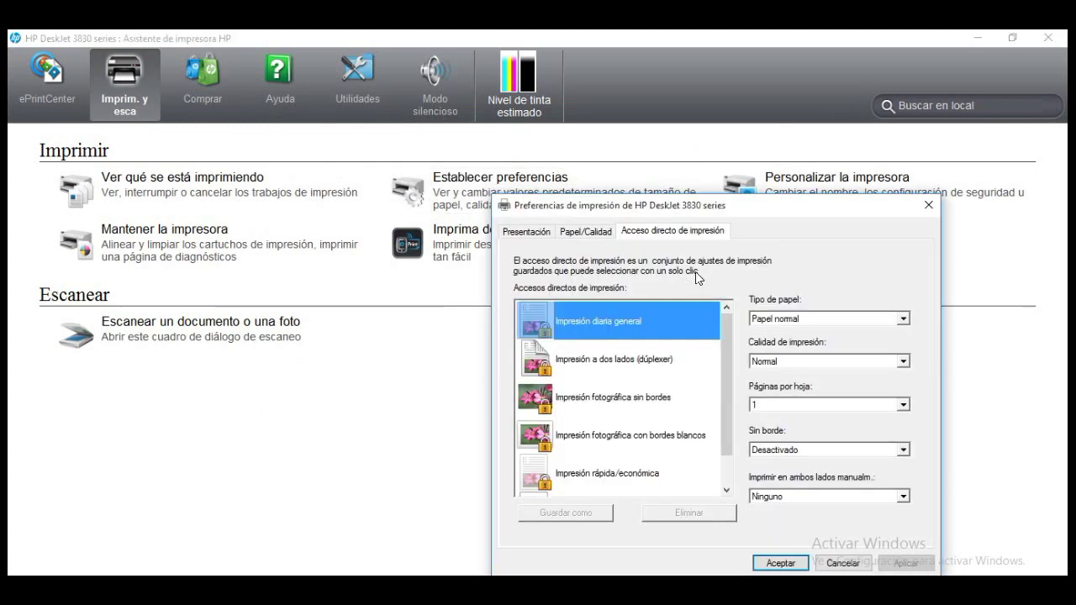
click(928, 205)
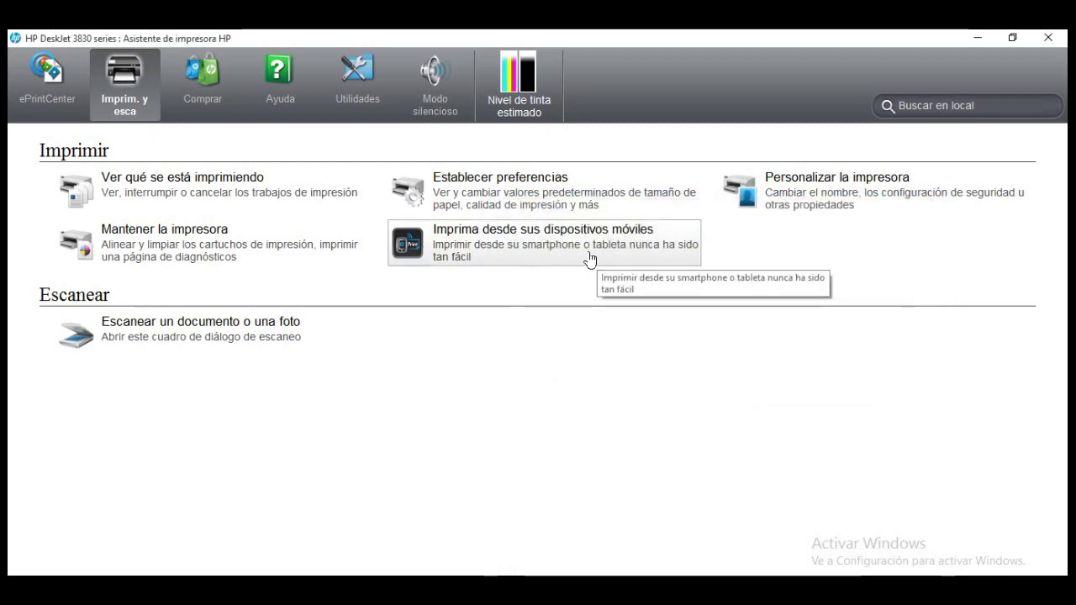
click(591, 259)
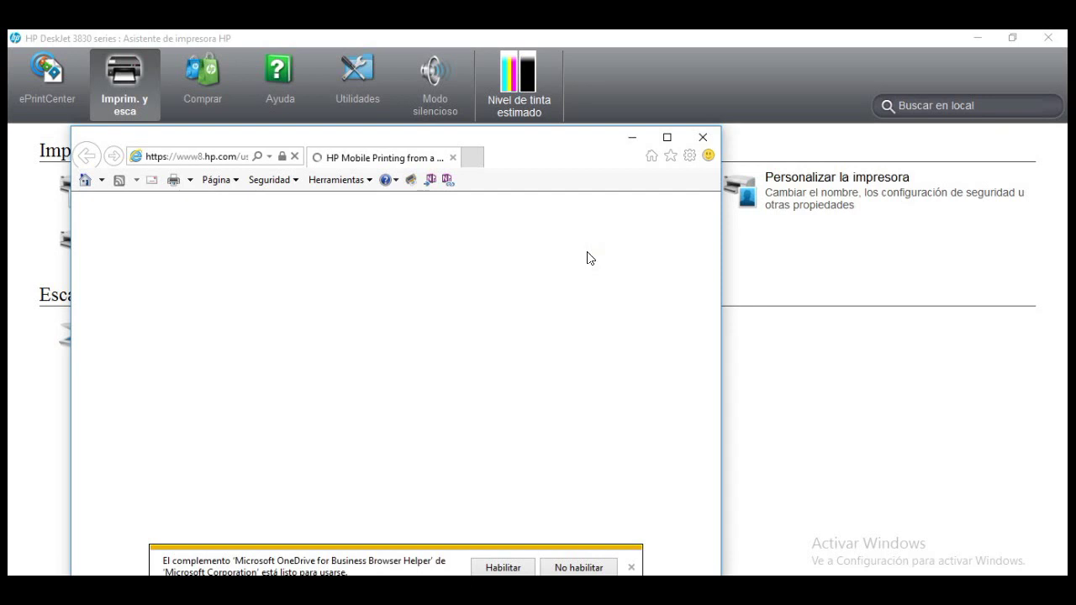
click(701, 137)
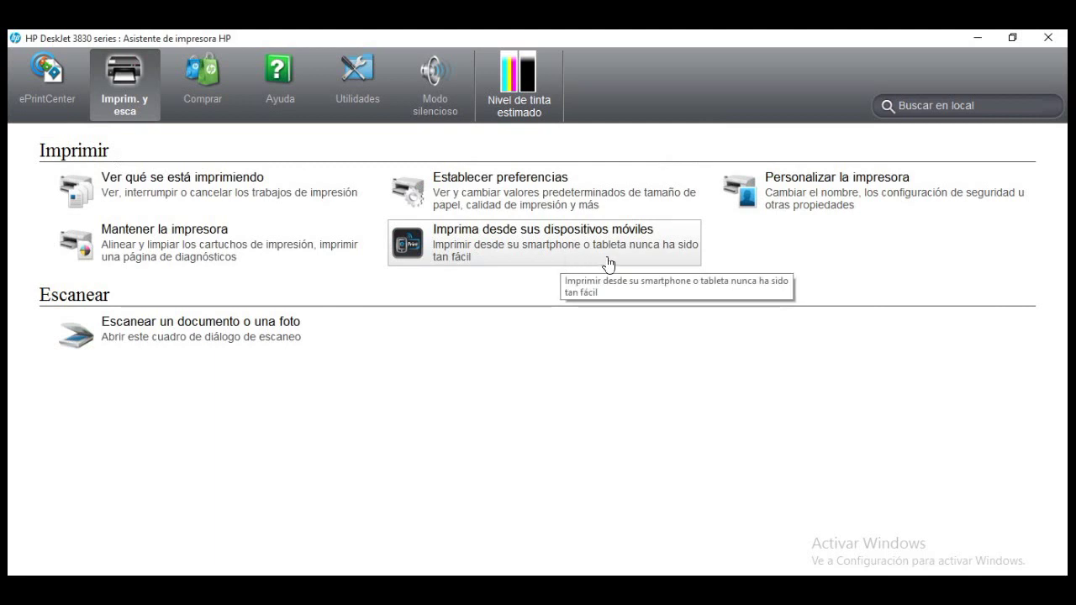
- Review the printer's general properties and the HP Scan shortcuts and settings, closing both windows
click(799, 196)
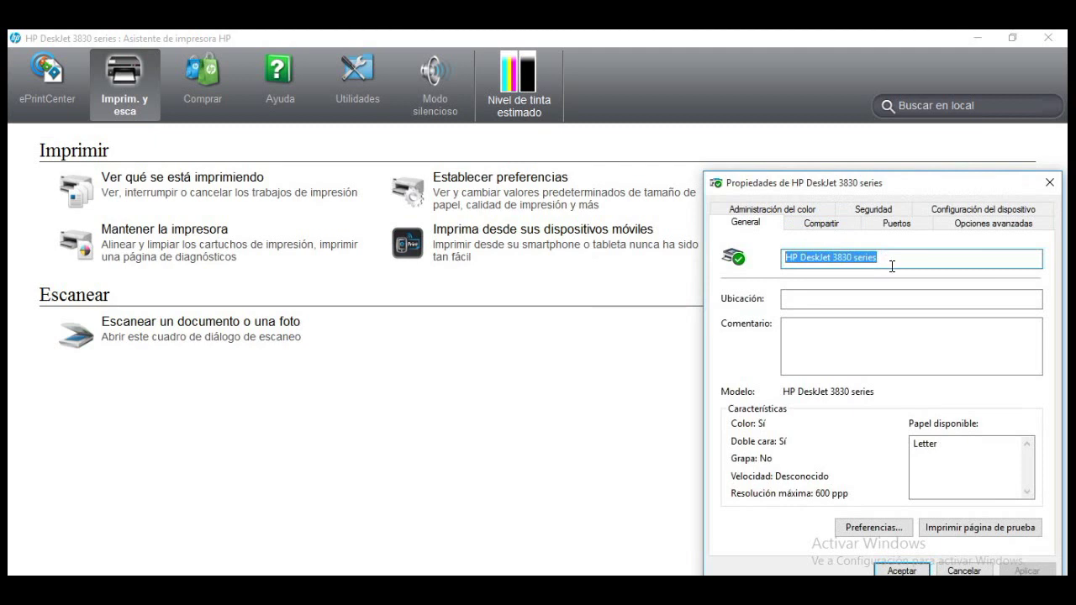
drag(870, 183, 834, 146)
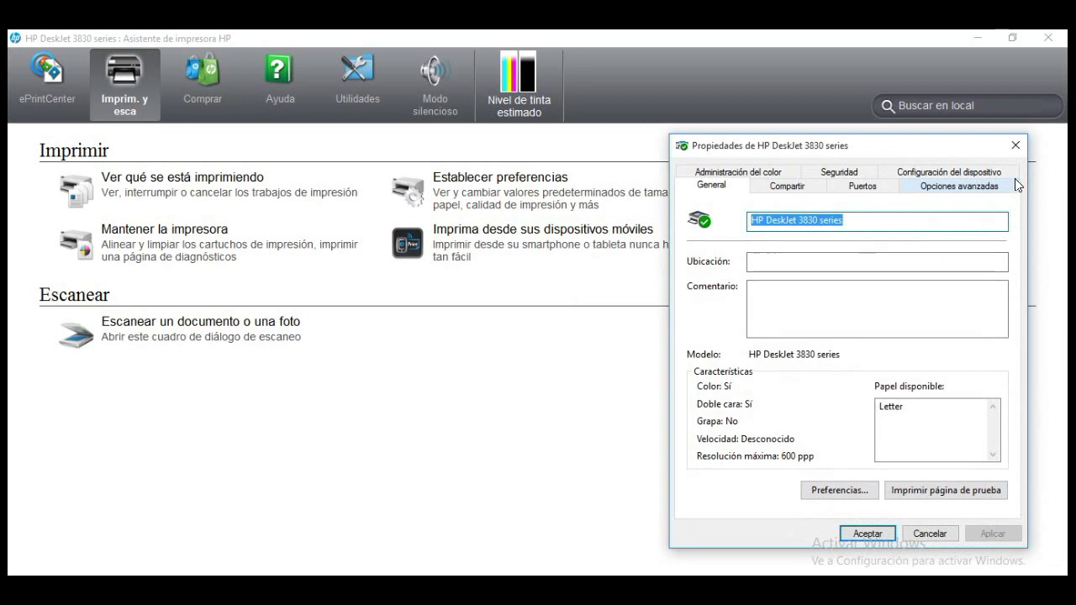
click(1014, 145)
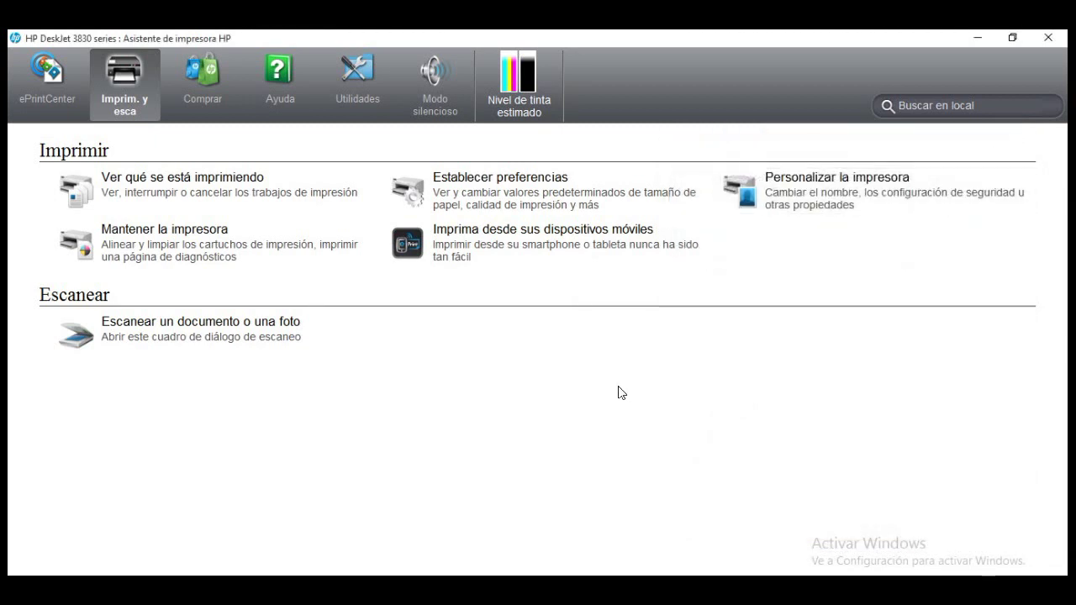
click(272, 335)
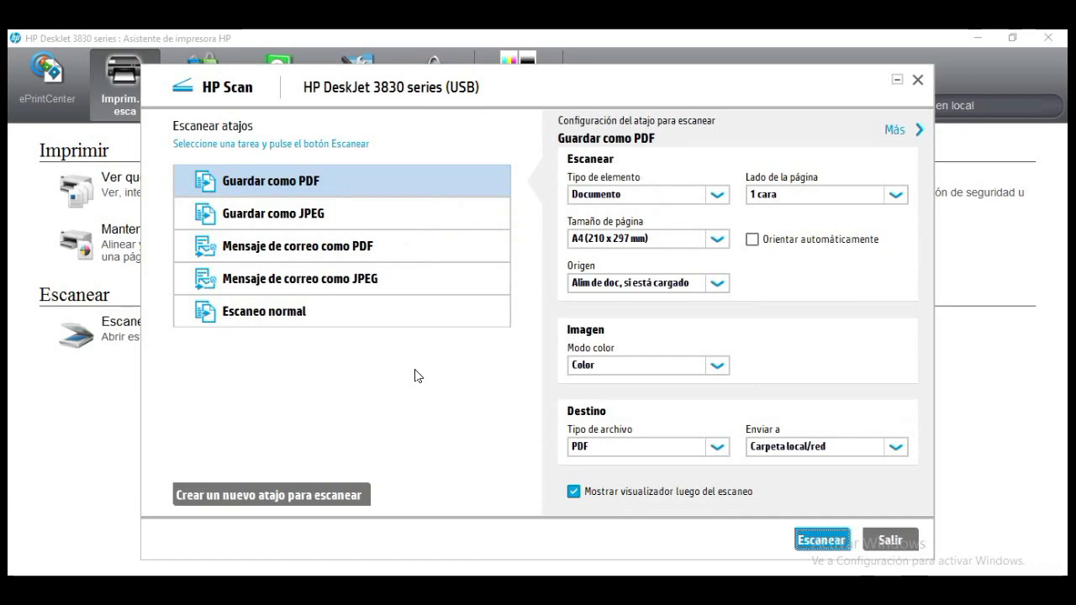
click(898, 543)
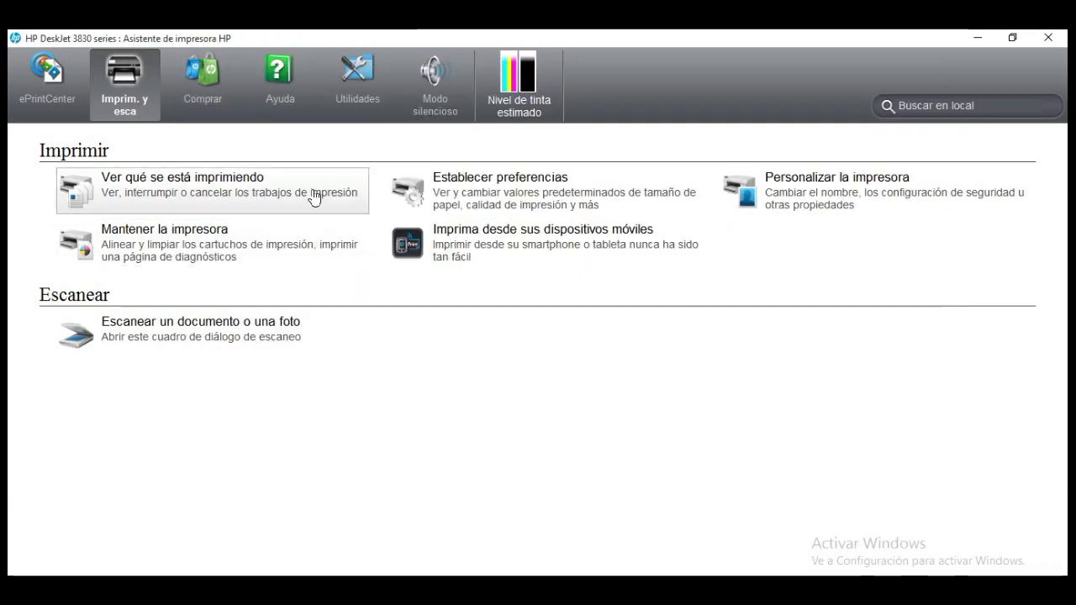
- Review the shopping, help and utilities sections of the printer assistant
click(205, 94)
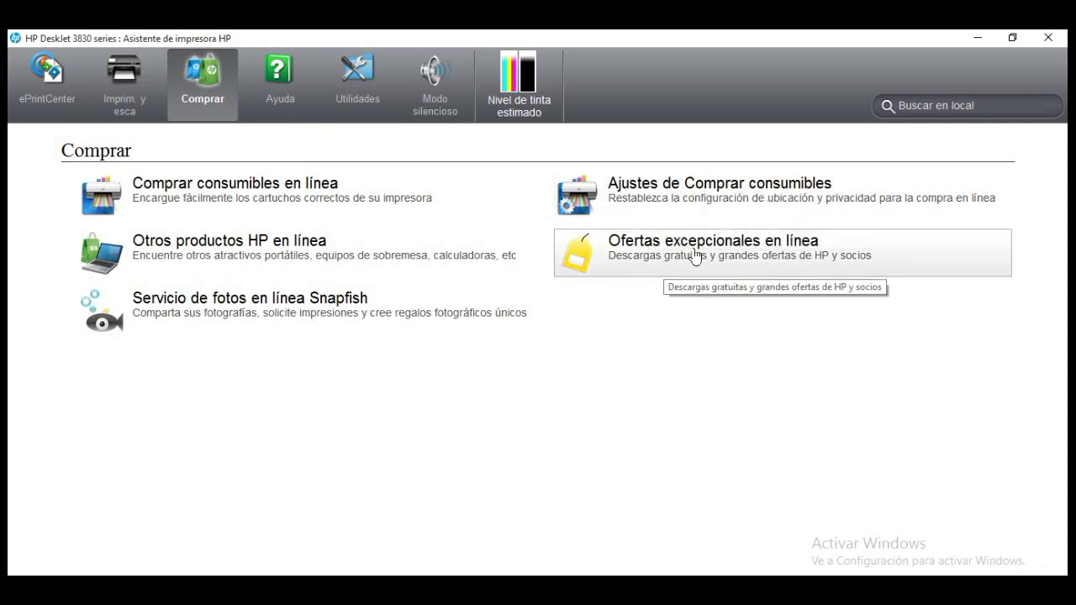
click(282, 88)
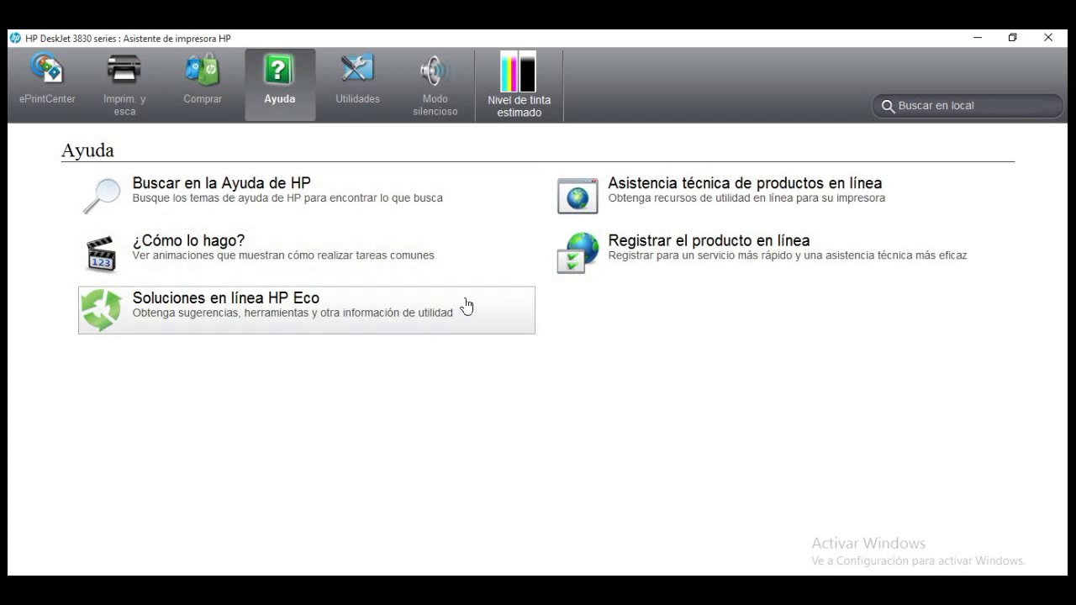
click(371, 91)
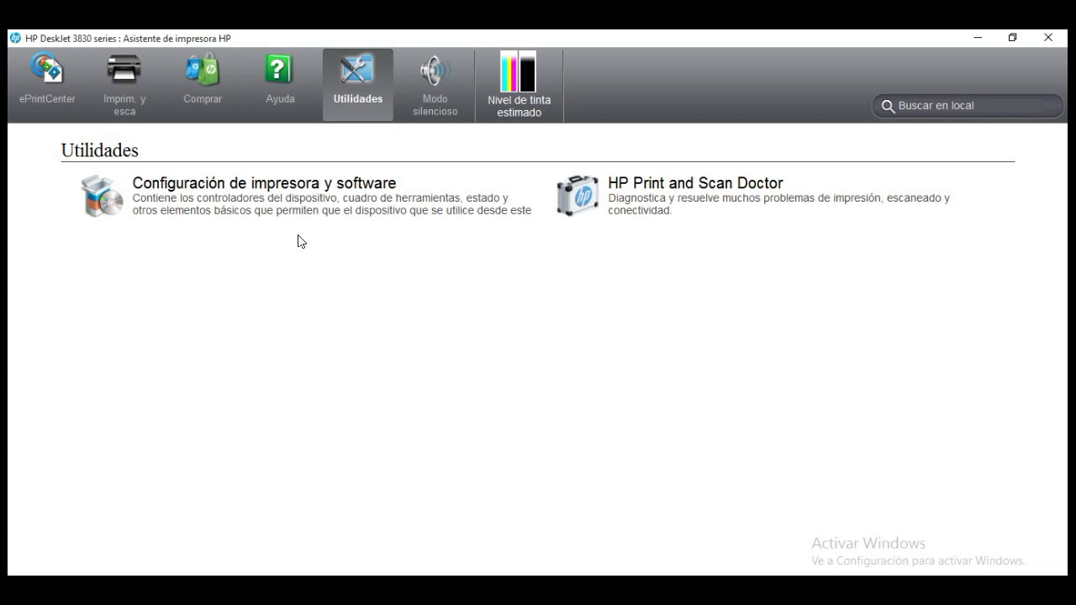
- Check the silent mode setting and the estimated ink levels, closing the toolbox each time
click(449, 112)
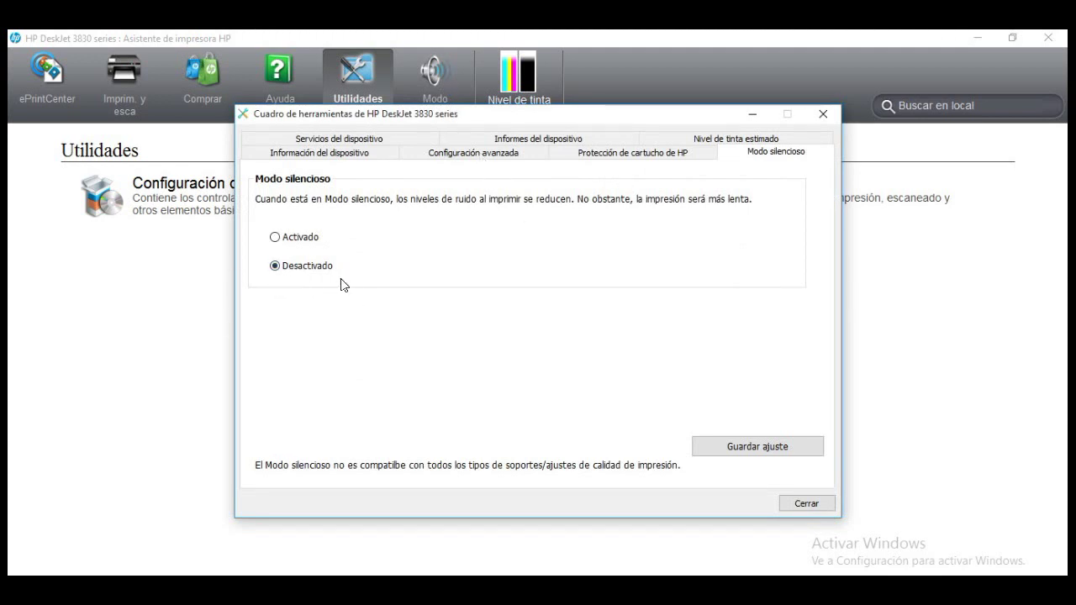
click(797, 504)
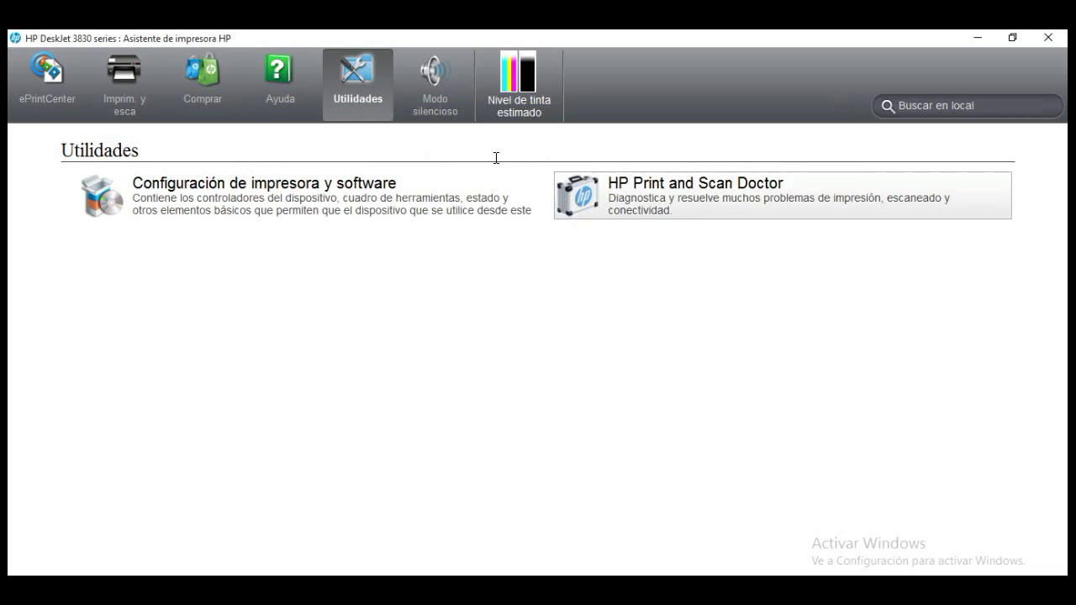
click(512, 107)
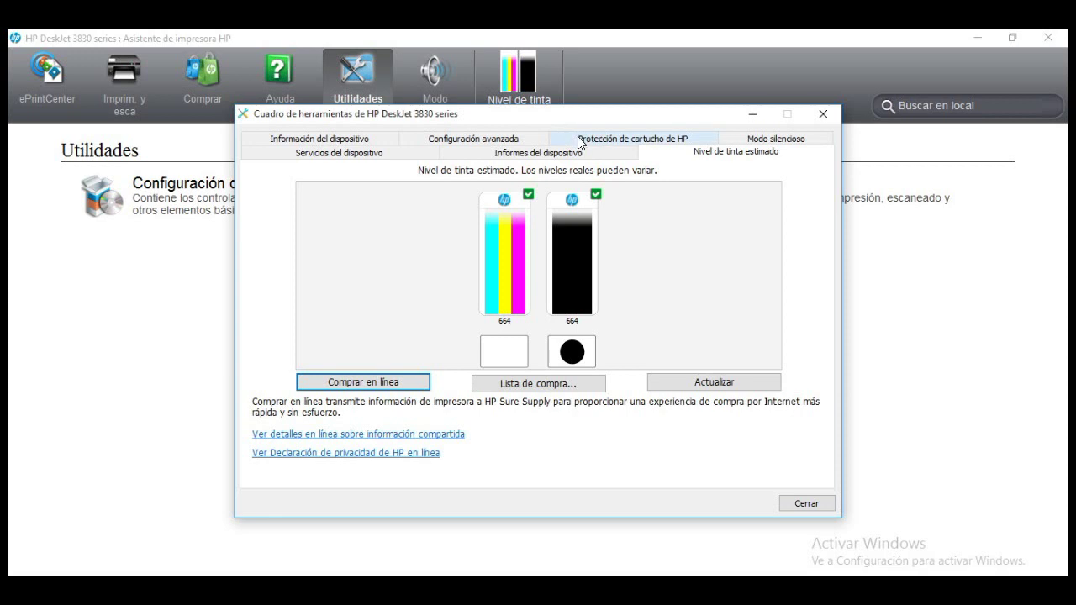
click(823, 115)
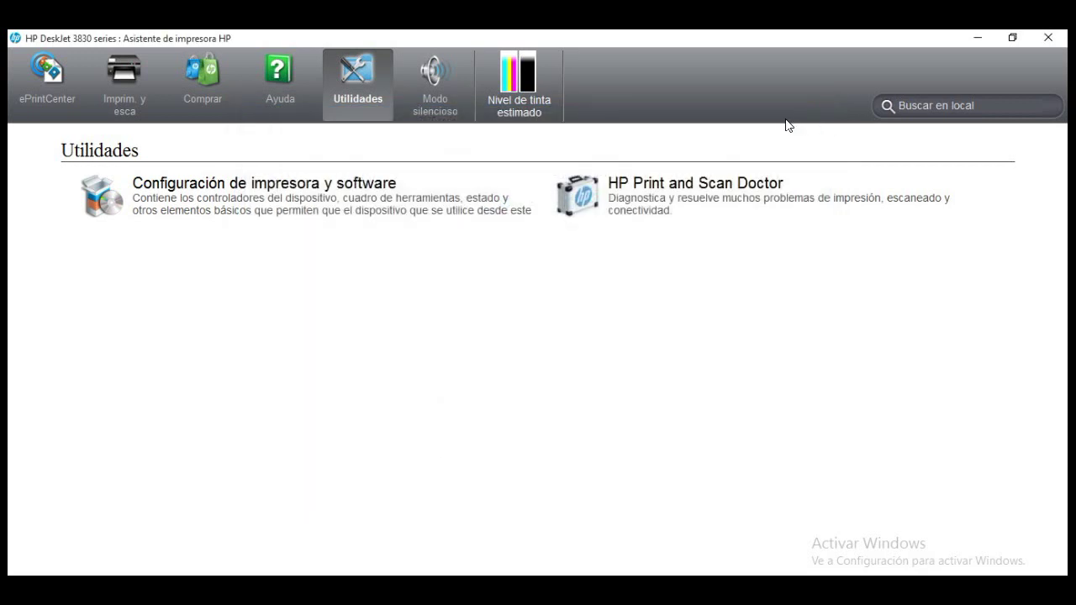
- Open the HP ePrintCenter web page and choose Perú as the location
click(55, 85)
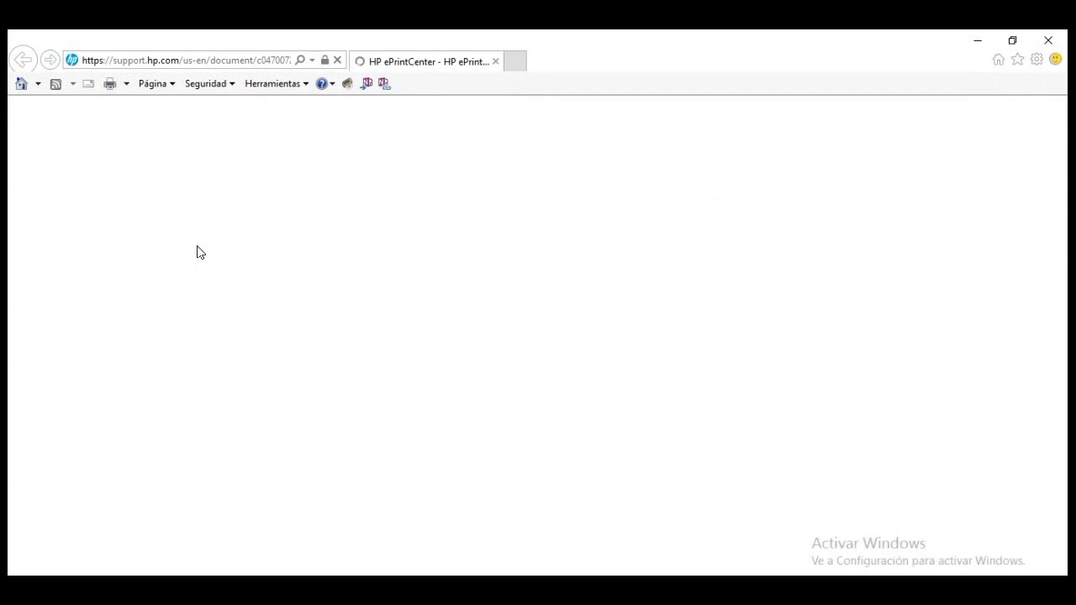
scroll(396, 310, down, 2)
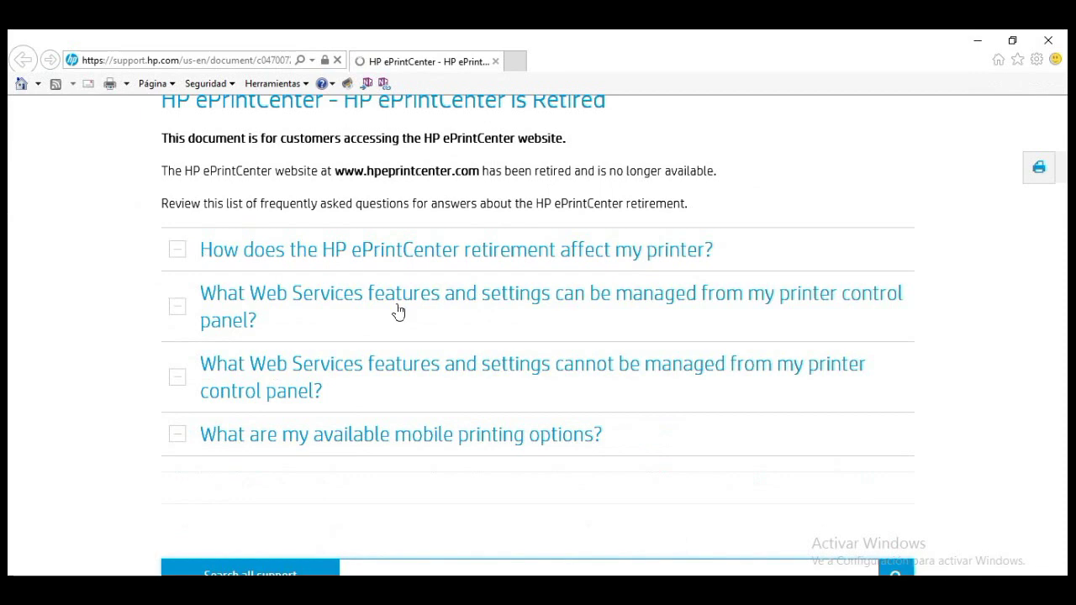
scroll(362, 214, up, 1)
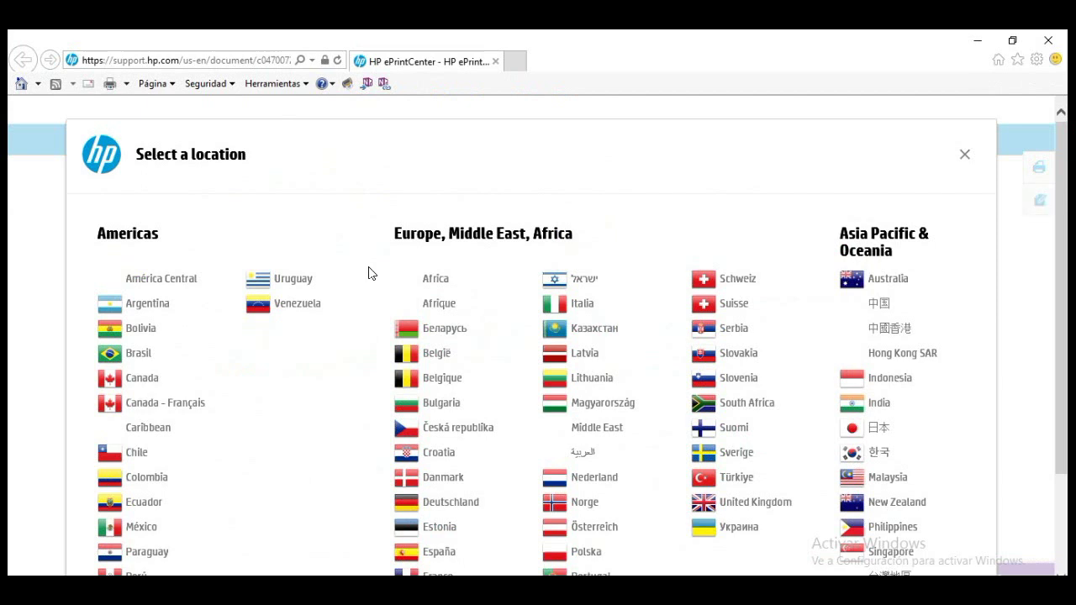
scroll(369, 274, down, 1)
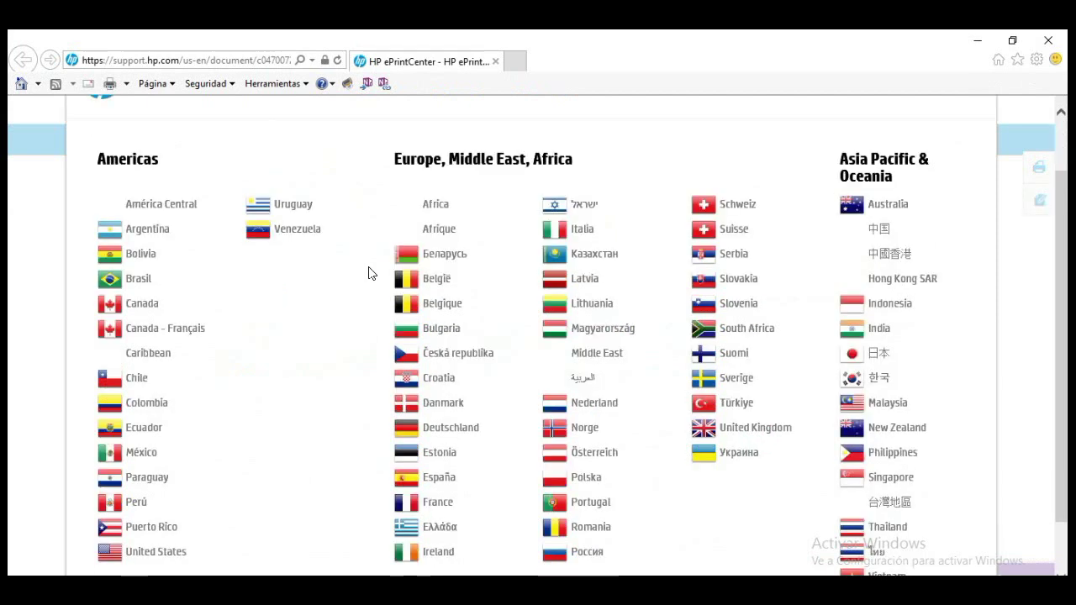
click(133, 504)
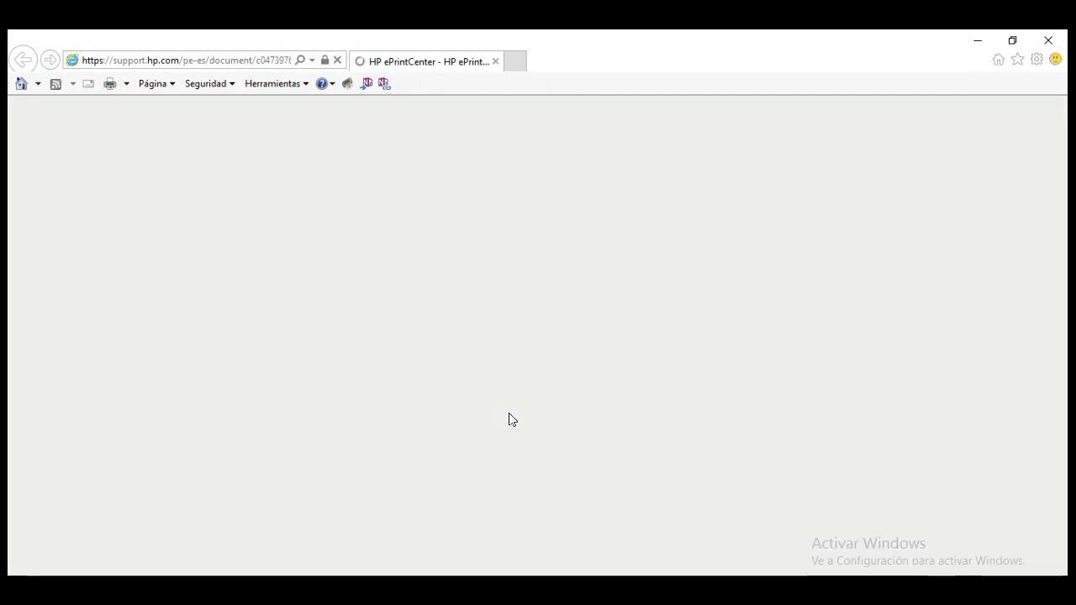
- Expand and read the four frequently asked questions on the HP ePrintCenter retirement page, and close the browser
scroll(509, 412, down, 2)
scroll(508, 413, up, 1)
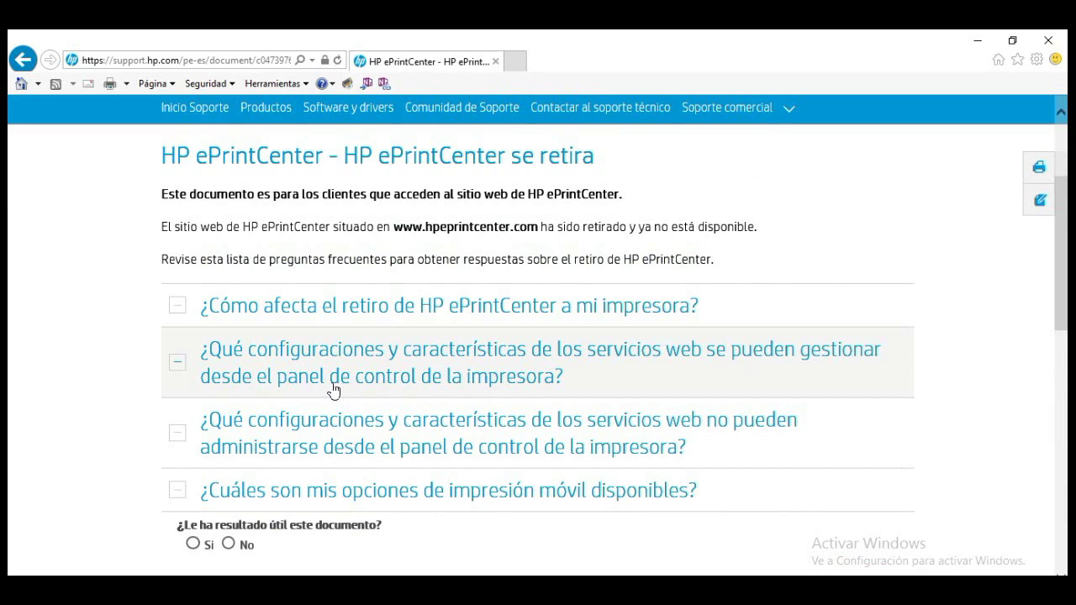
click(183, 312)
scroll(192, 393, down, 2)
click(180, 360)
scroll(190, 406, down, 5)
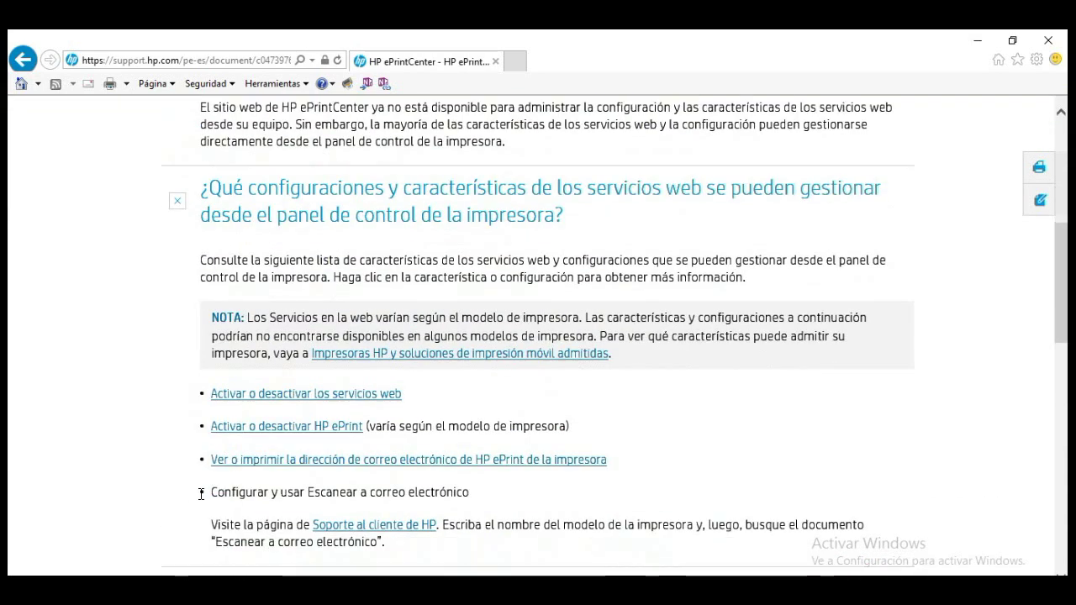
click(179, 385)
scroll(190, 504, down, 3)
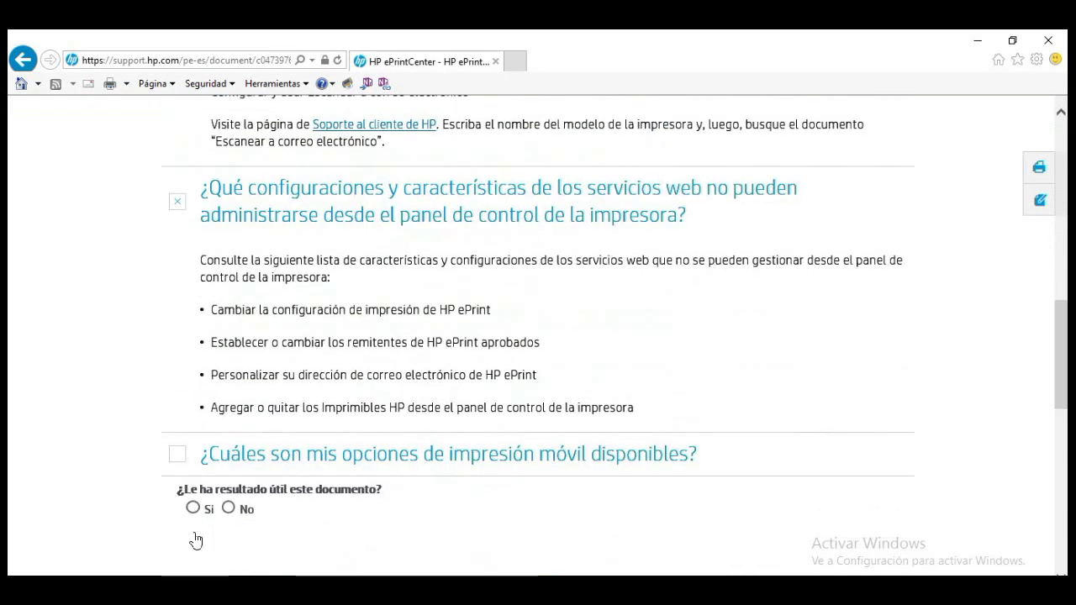
click(179, 382)
scroll(513, 451, down, 5)
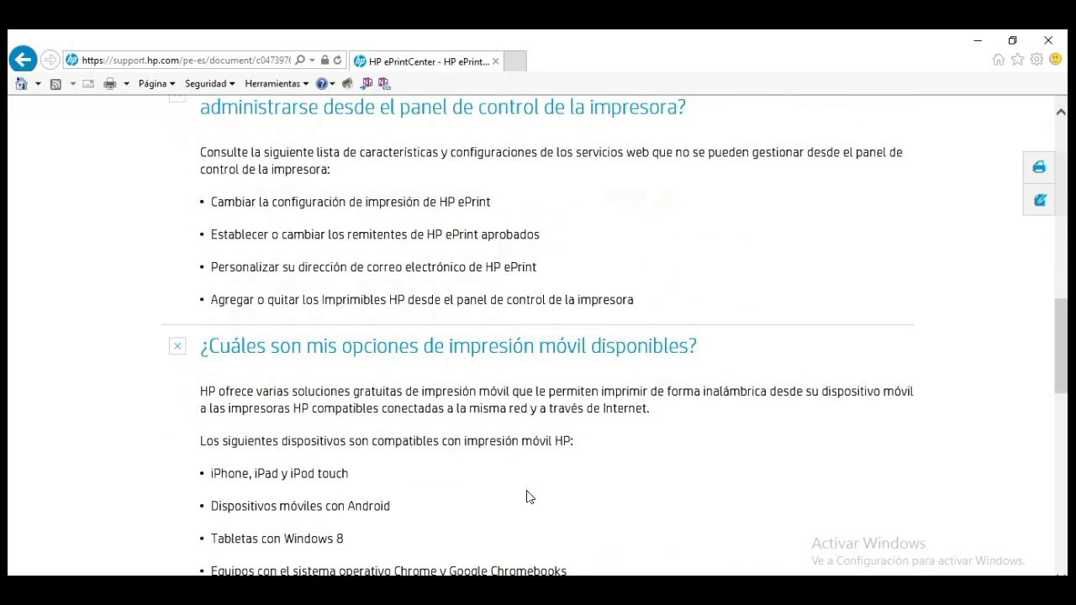
scroll(516, 412, up, 10)
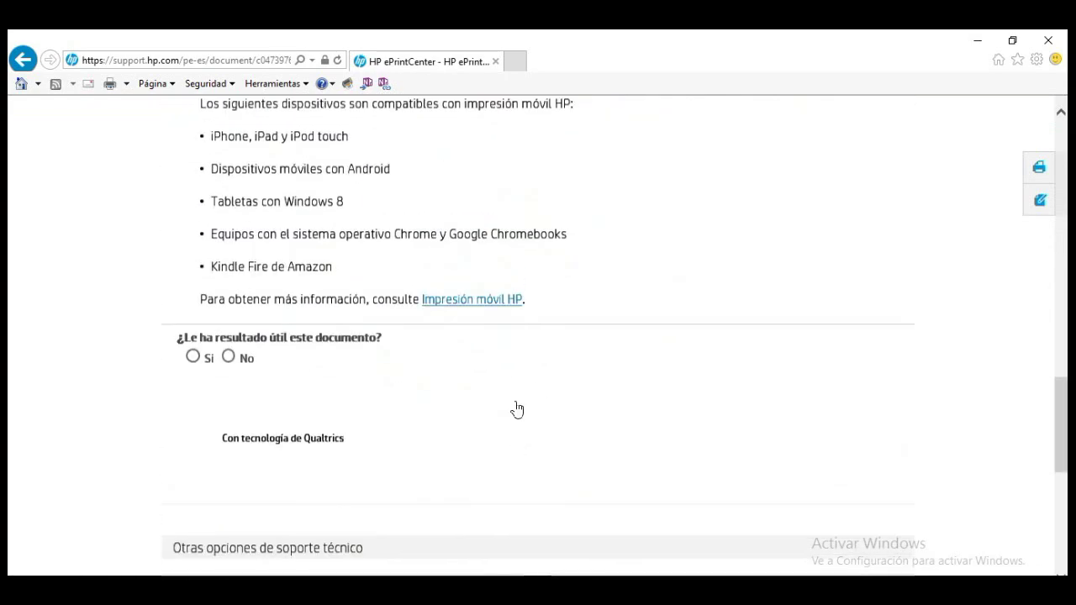
click(1051, 42)
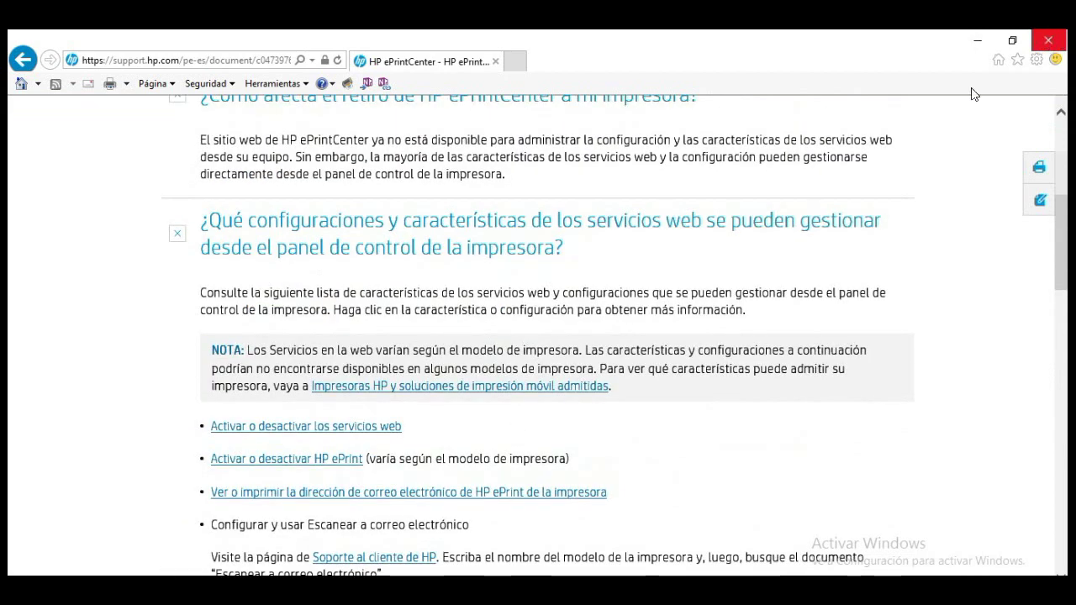
- Close the printer assistant and open the Windows Start menu
click(1050, 39)
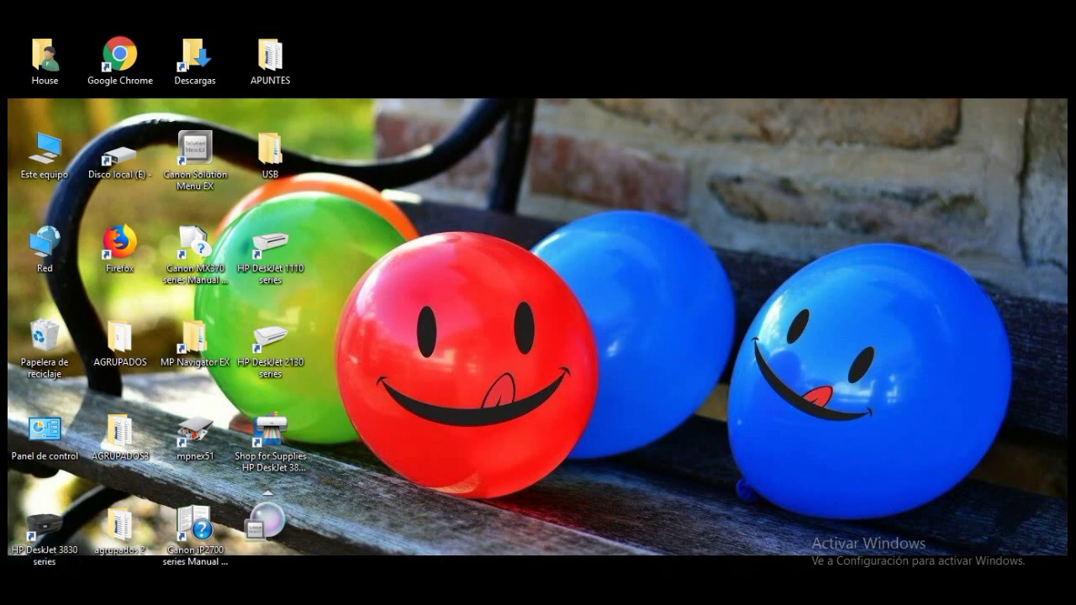
key(super)
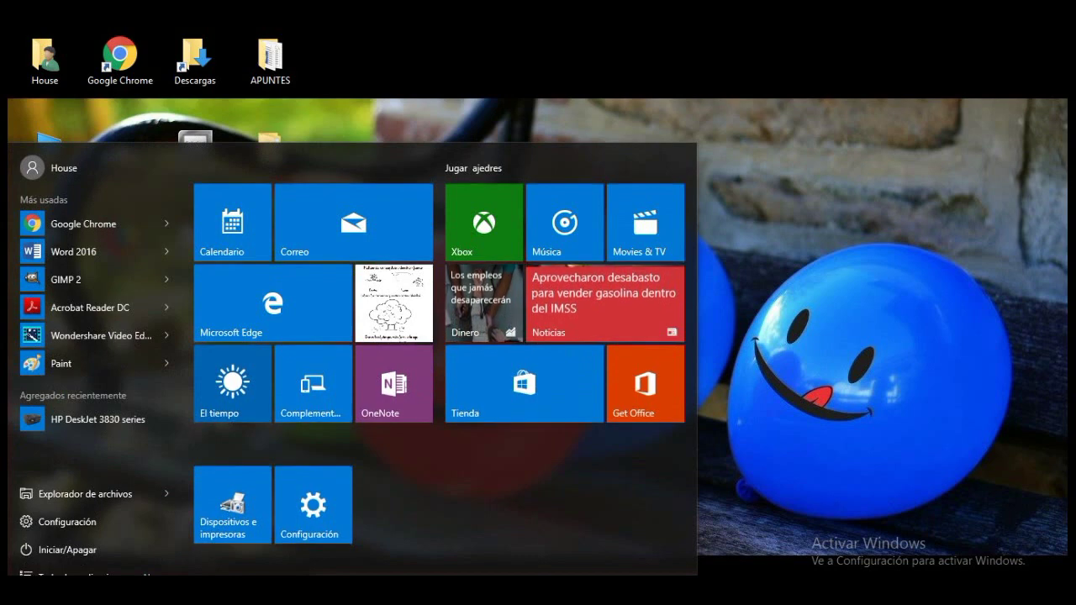